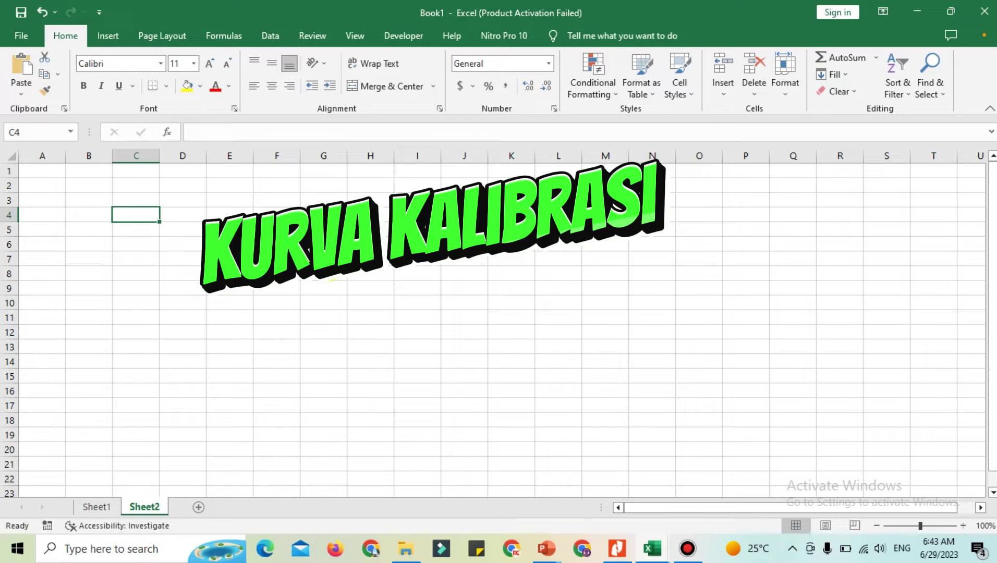
Switch to Sheet1, which holds the concentration and absorbance measurements.
{"action": "left_click", "coordinate": [98, 506]}
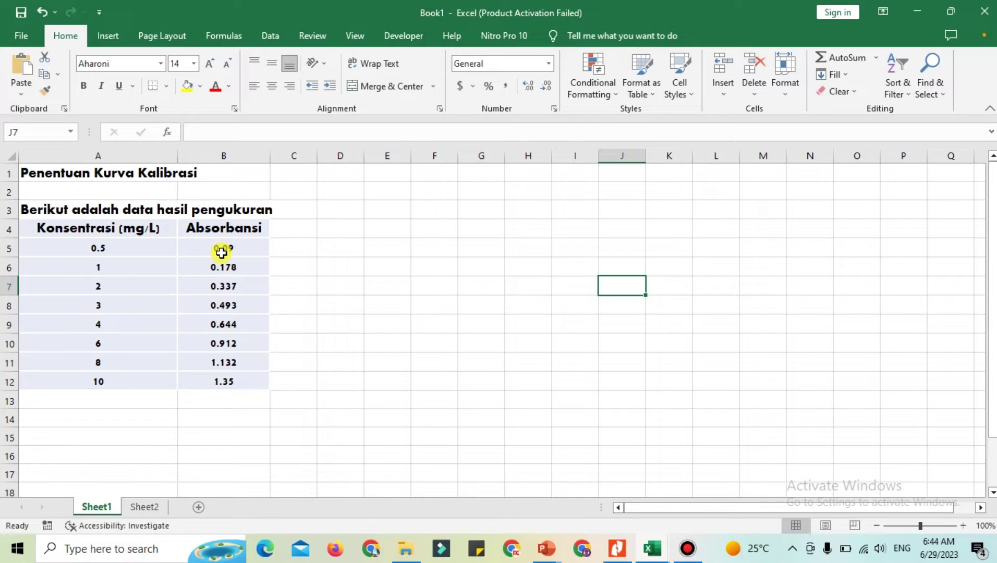
{"action": "key", "text": "Left"}
{"action": "key", "text": "Left"}
{"action": "key", "text": "Left"}
{"action": "key", "text": "Left"}
{"action": "key", "text": "Left"}
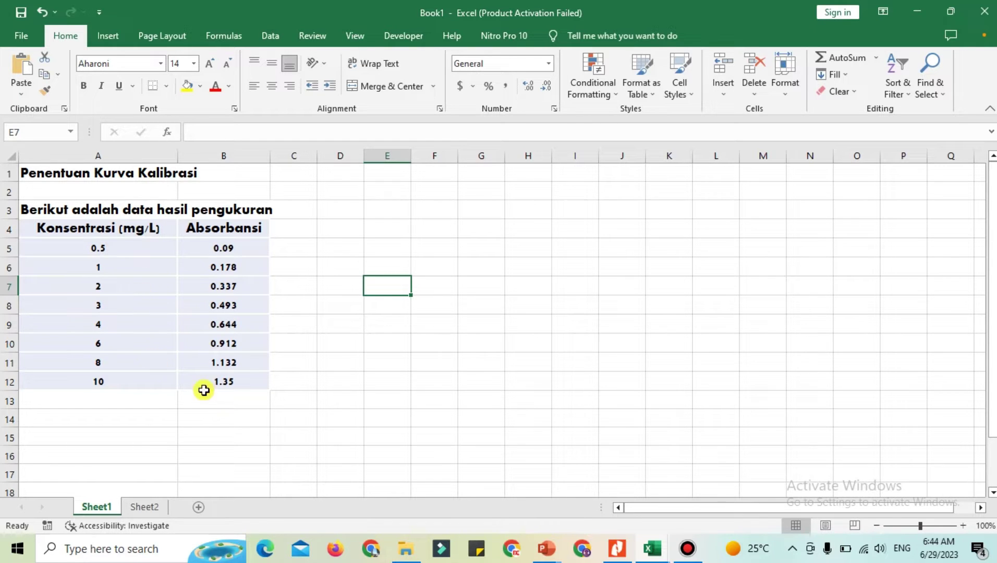
{"action": "left_click", "coordinate": [319, 385]}
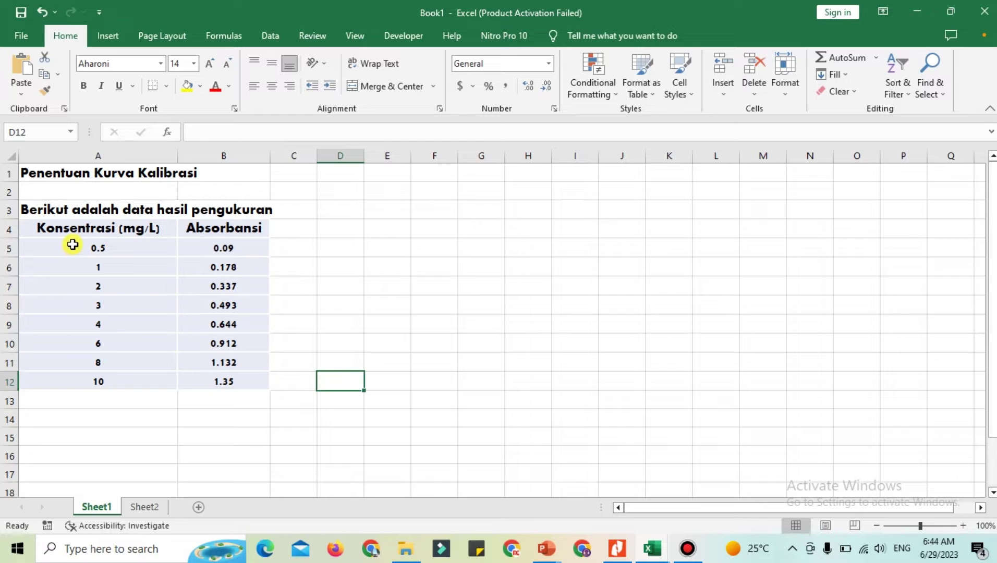
Insert a markers-only scatter chart from the concentration and absorbance values in A5:B12.
{"action": "left_click_drag", "start_coordinate": [73, 250], "coordinate": [251, 383]}
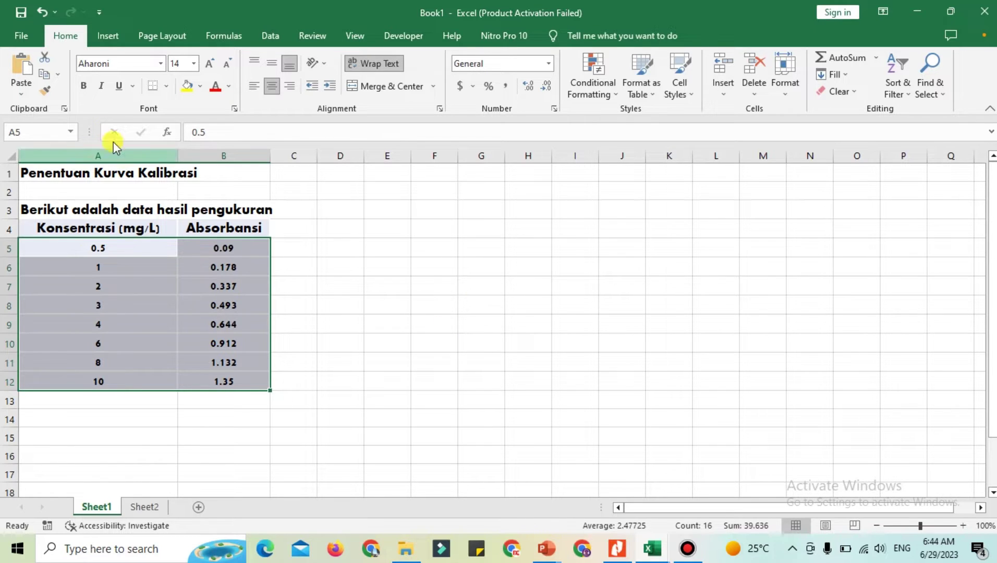
{"action": "left_click", "coordinate": [107, 36]}
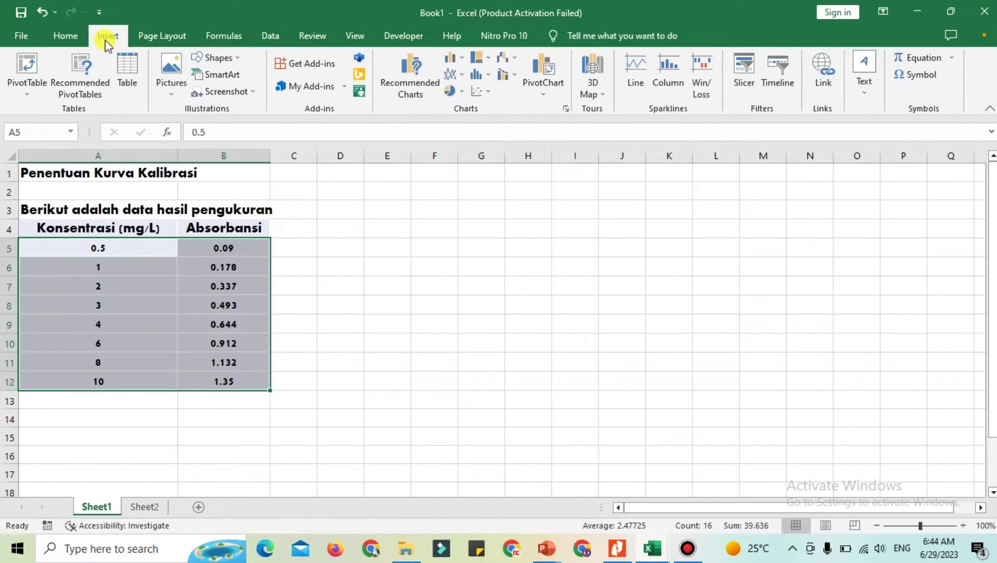
{"action": "left_click", "coordinate": [481, 93]}
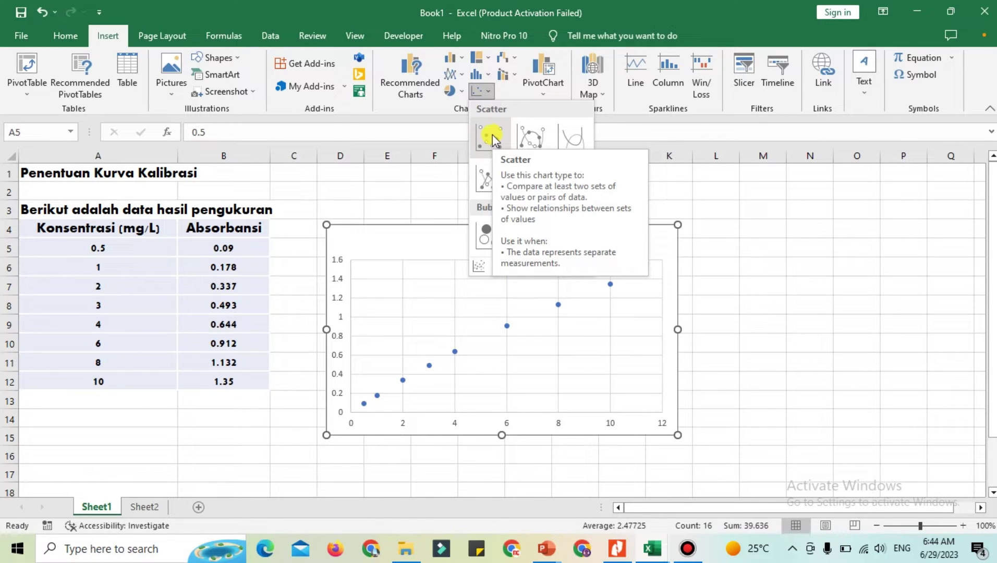
{"action": "left_click", "coordinate": [492, 136]}
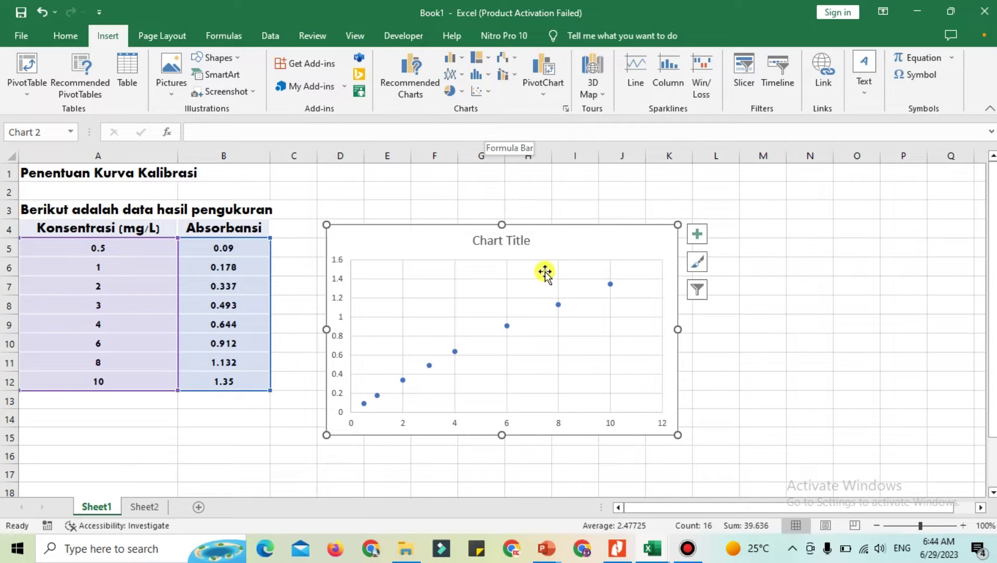
Move the scatter chart up and further away from the data table, so it starts around column F.
{"action": "left_click_drag", "start_coordinate": [573, 239], "coordinate": [656, 212]}
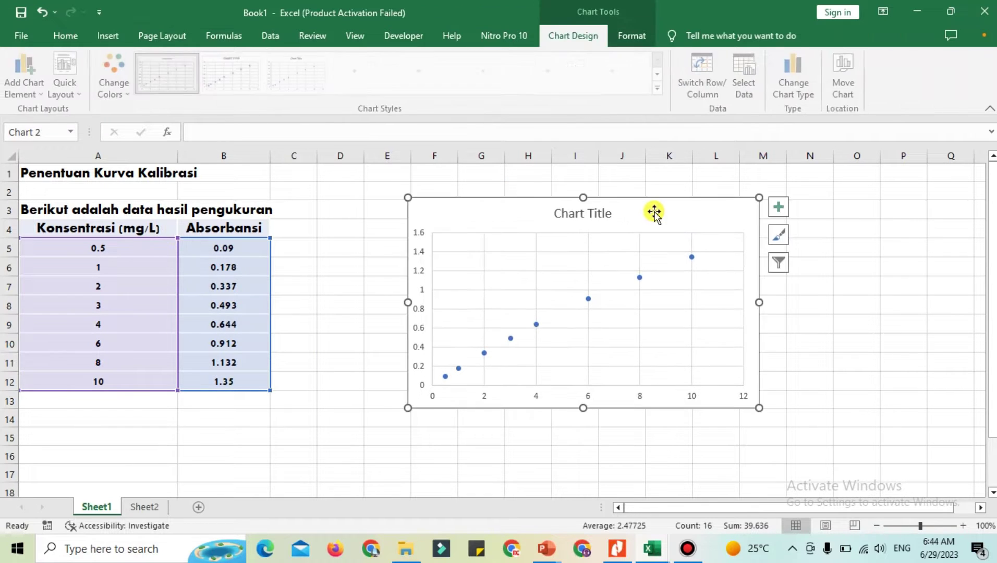
{"action": "left_click", "coordinate": [842, 245]}
{"action": "left_click", "coordinate": [613, 211]}
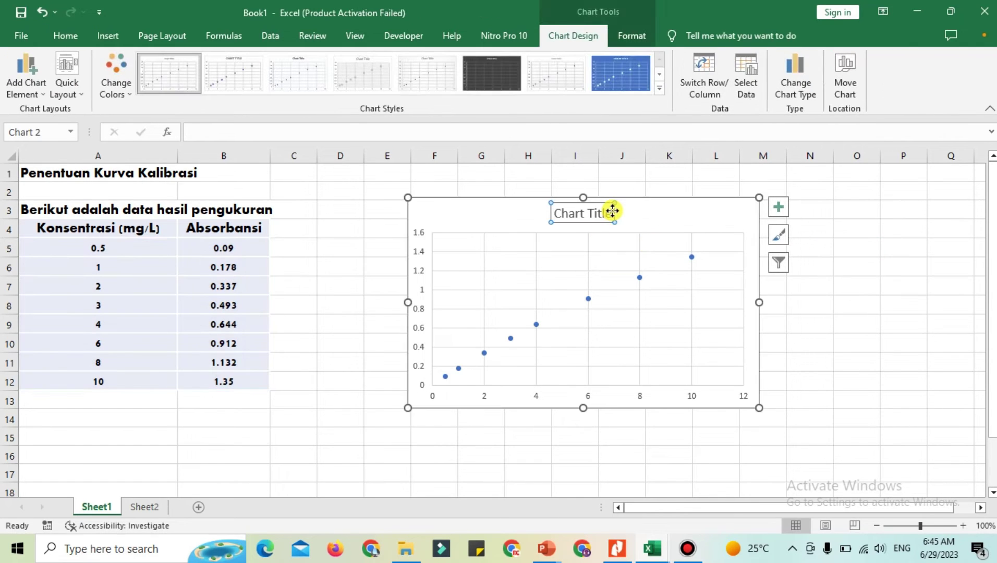
{"action": "left_click", "coordinate": [667, 218]}
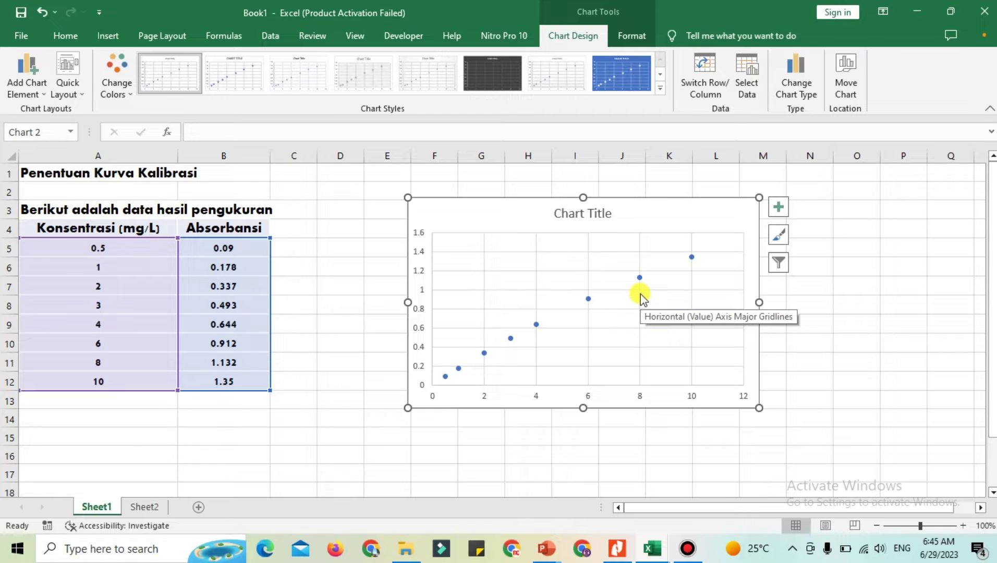
Add a linear trendline to the plotted data series and display its equation and R-squared value on the chart.
{"action": "left_click", "coordinate": [641, 279]}
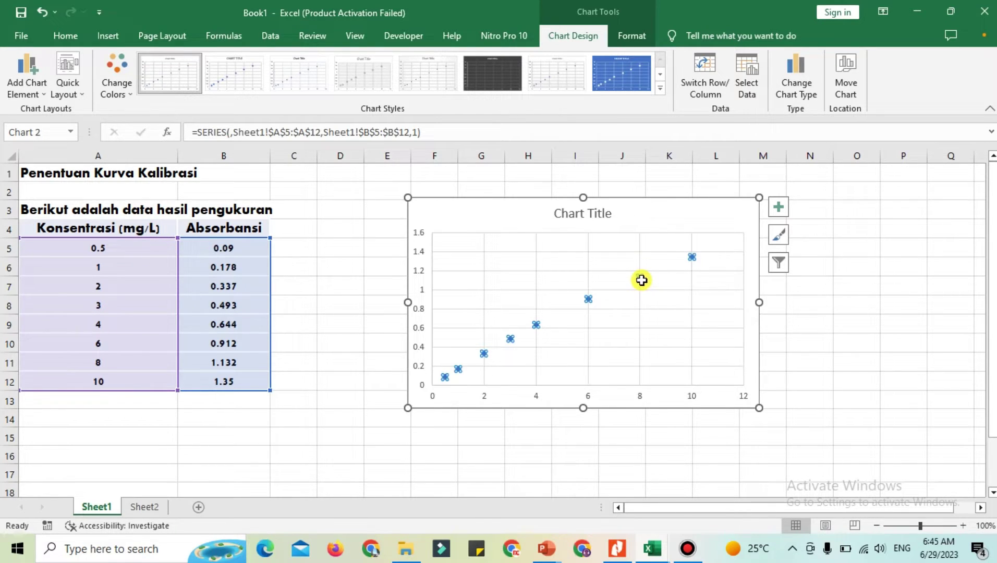
{"action": "right_click", "coordinate": [641, 278]}
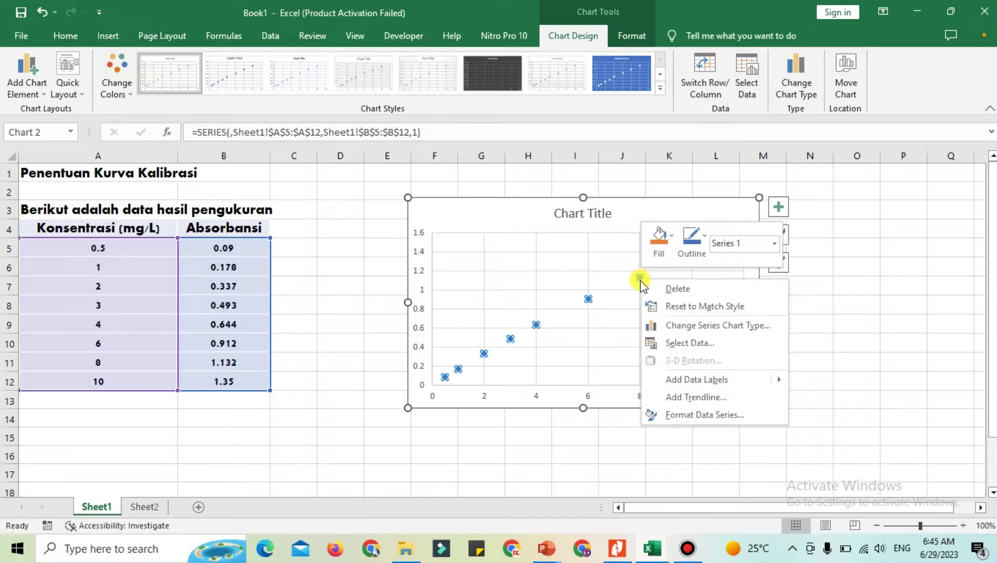
{"action": "left_click", "coordinate": [675, 399]}
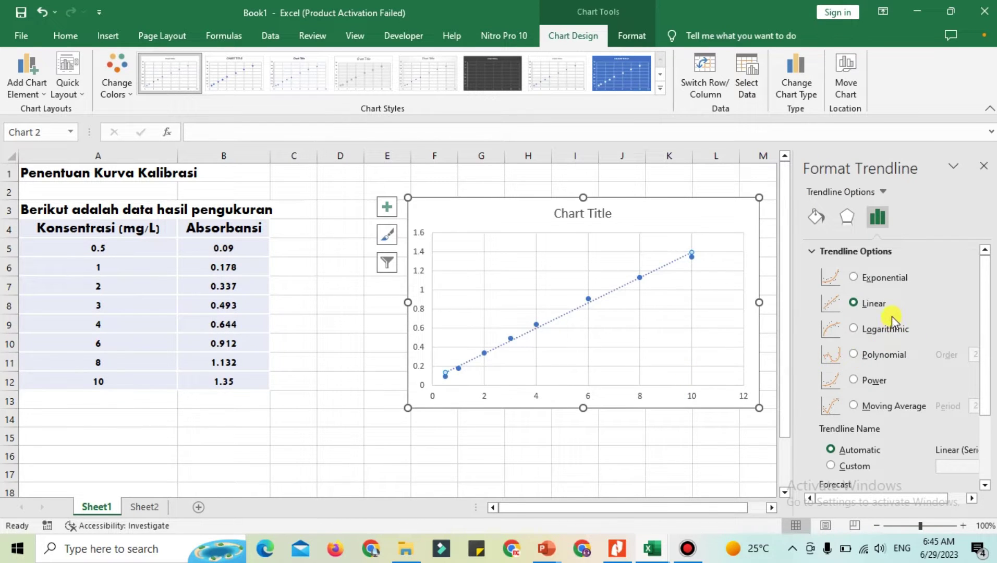
{"action": "scroll", "coordinate": [894, 321], "scroll_direction": "down", "scroll_amount": 3}
{"action": "scroll", "coordinate": [893, 317], "scroll_direction": "down", "scroll_amount": 3}
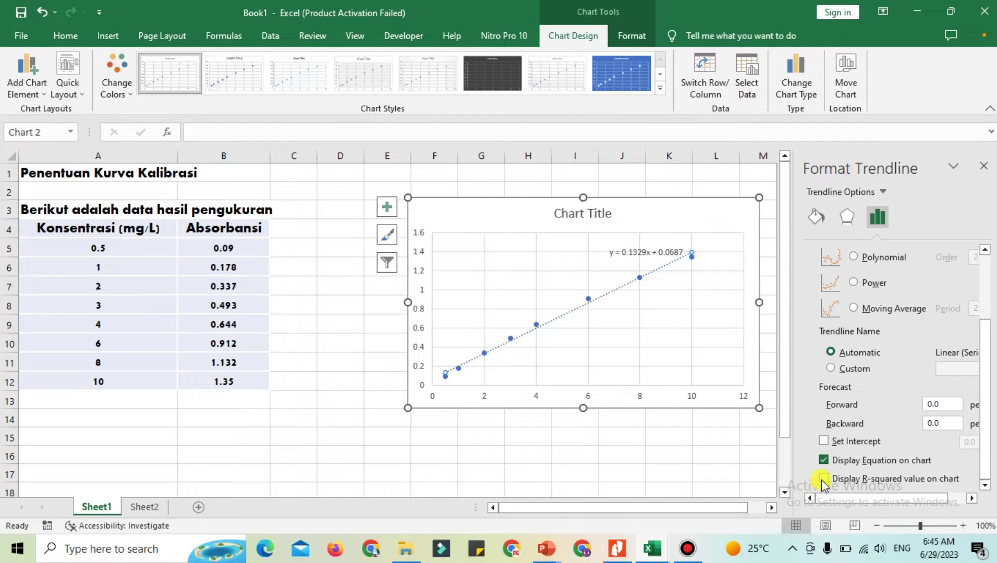
{"action": "left_click", "coordinate": [823, 479]}
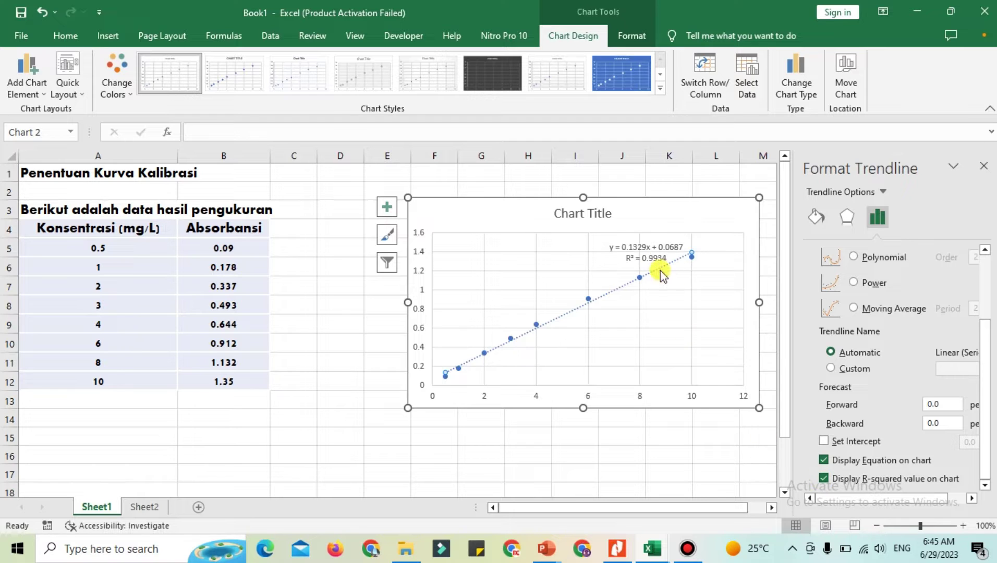
Move the trendline equation label slightly up and left so it sits clear of the line.
{"action": "left_click", "coordinate": [658, 253]}
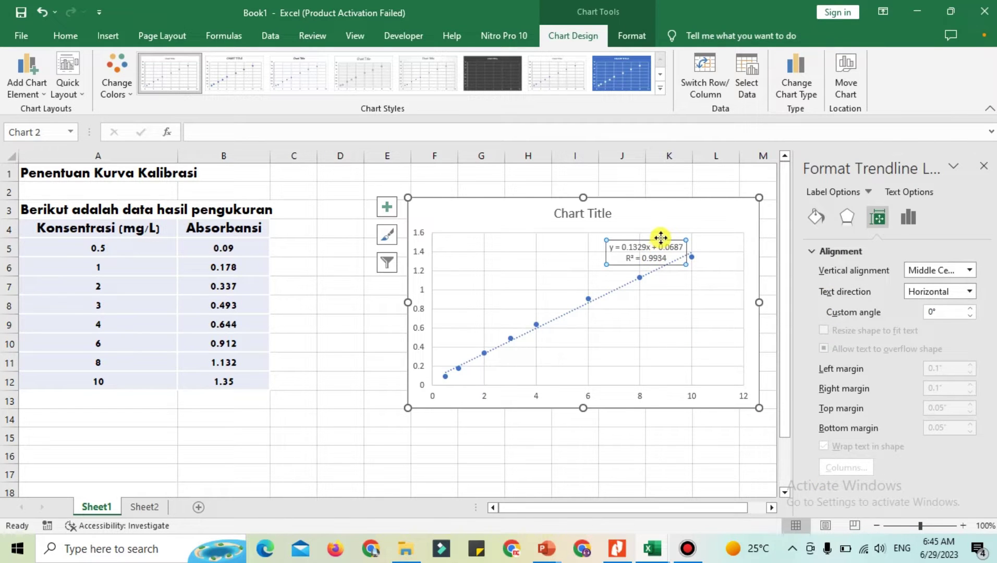
{"action": "left_click_drag", "start_coordinate": [641, 229], "coordinate": [621, 222]}
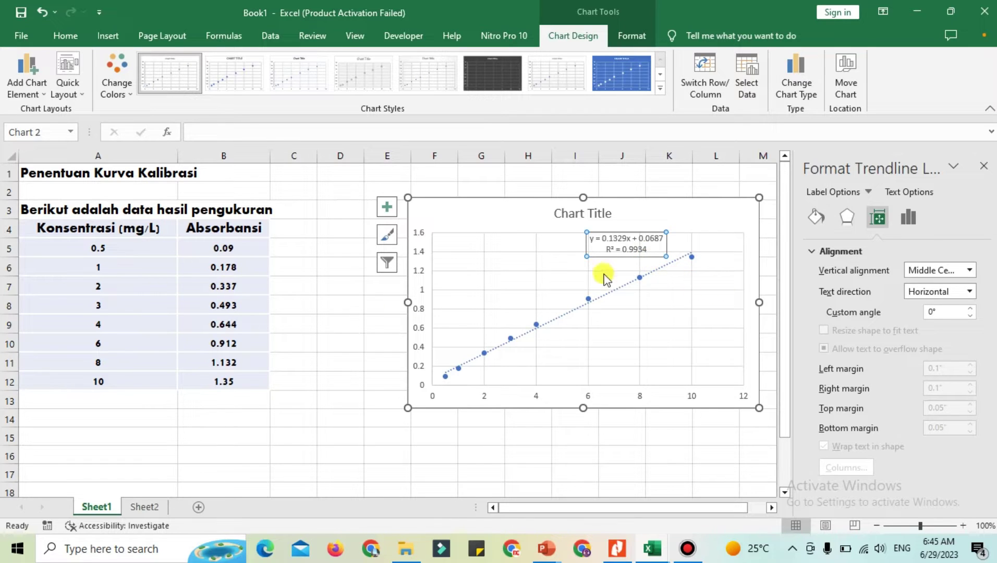
{"action": "left_click", "coordinate": [344, 321]}
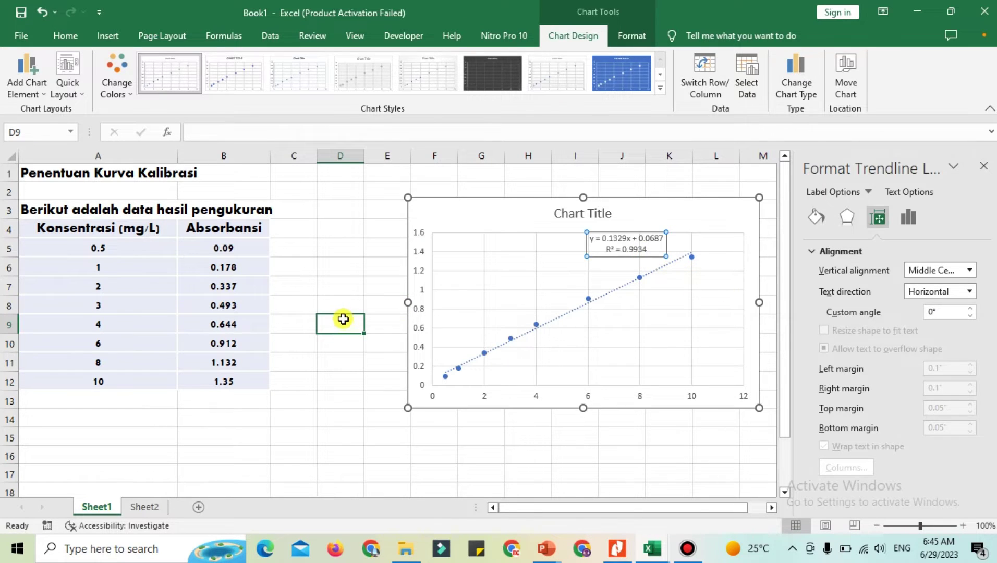
Change the chart title to "Kurva kalibrasi" and close the formatting pane.
{"action": "left_click", "coordinate": [580, 214]}
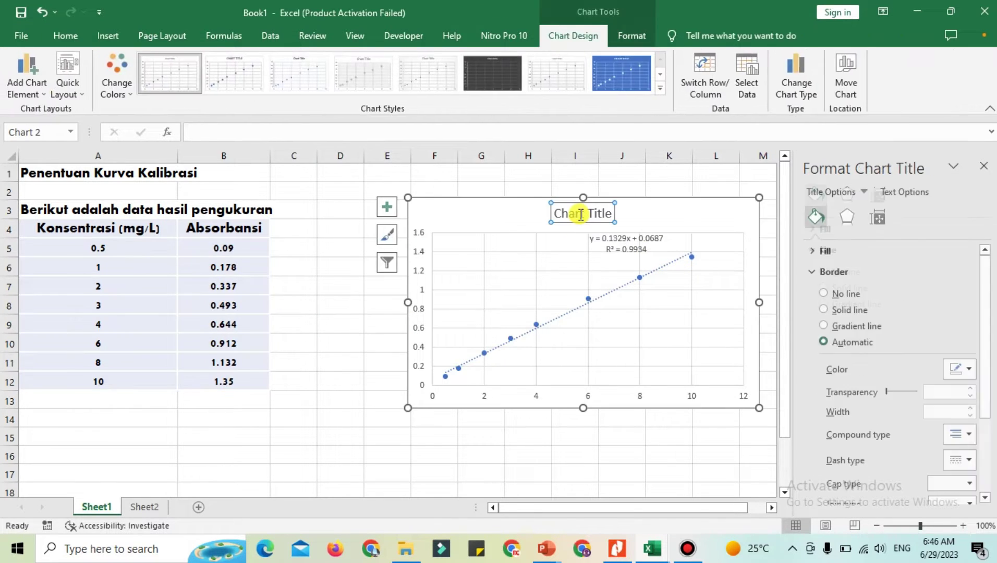
{"action": "double_click", "coordinate": [580, 215]}
{"action": "left_click", "coordinate": [580, 214]}
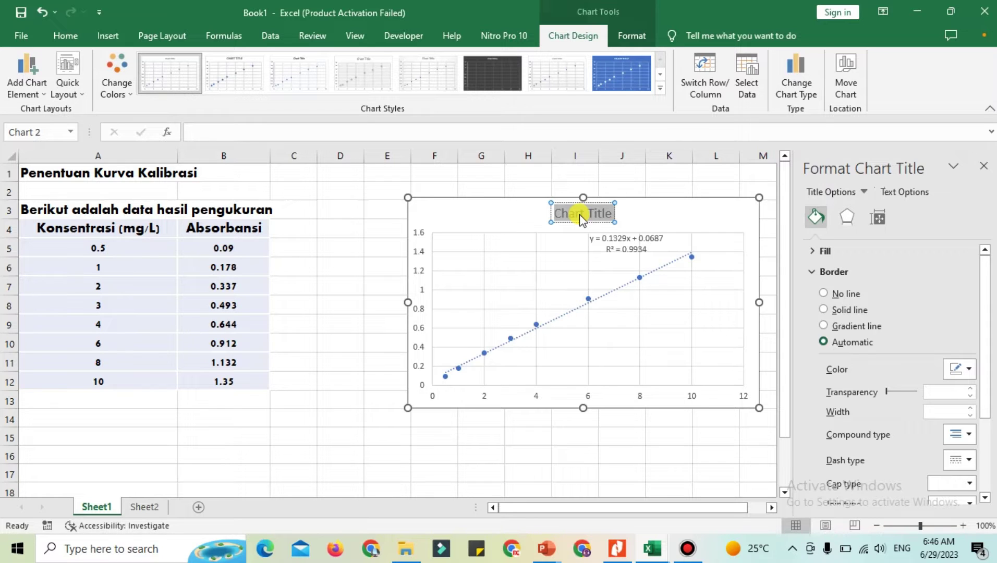
{"action": "type", "text": "Kurv"}
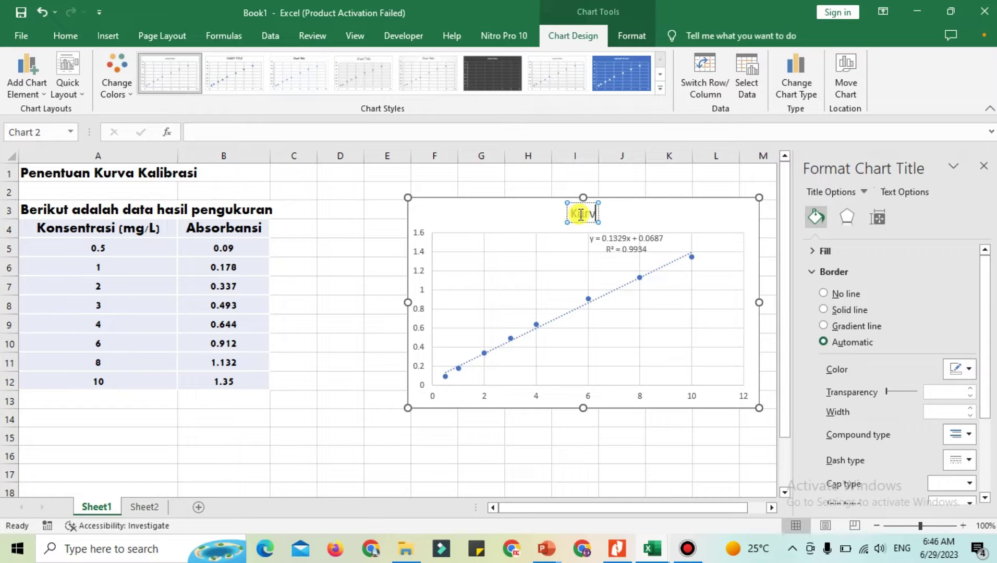
{"action": "type", "text": "a kali"}
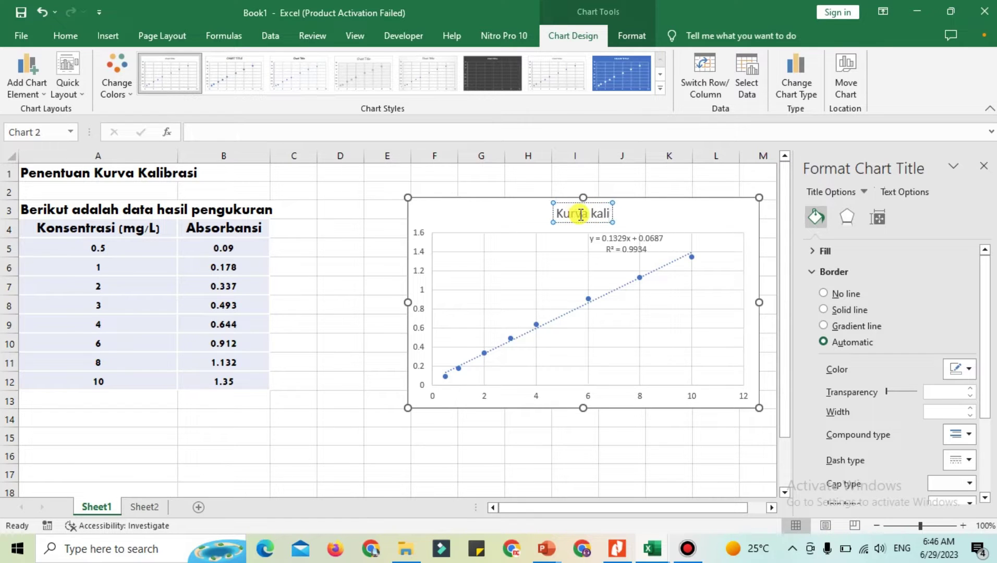
{"action": "type", "text": "brasi"}
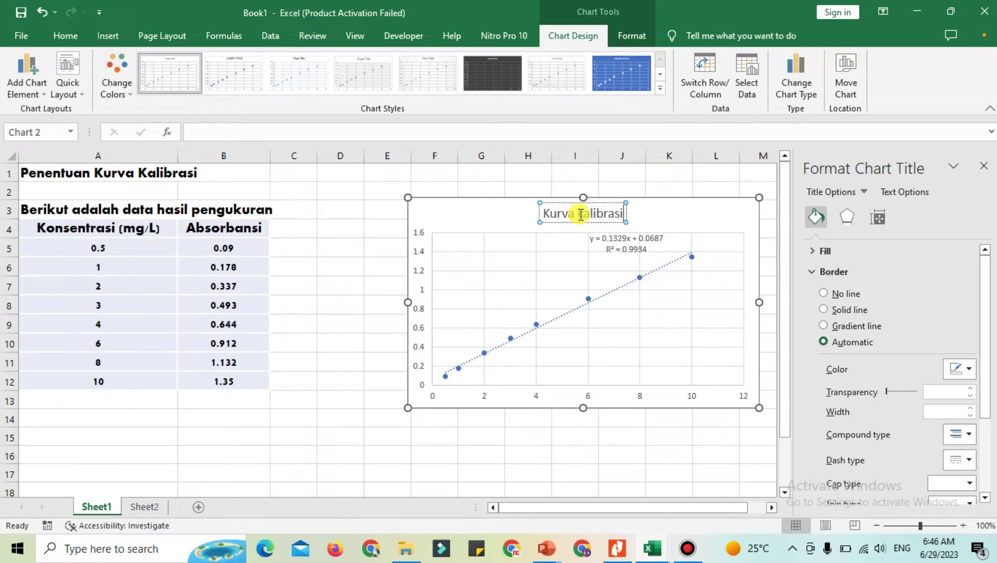
{"action": "left_click", "coordinate": [354, 255]}
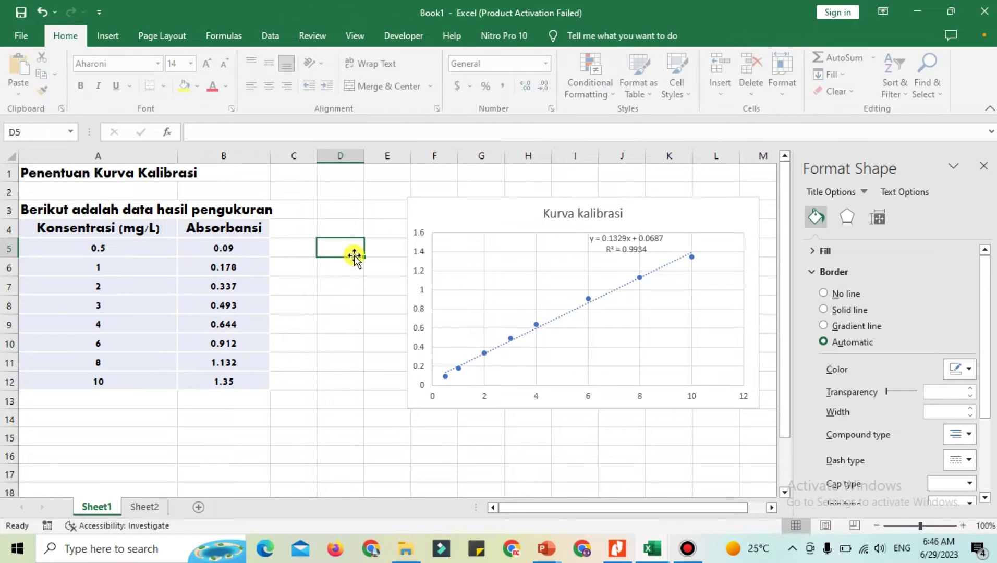
{"action": "left_click", "coordinate": [984, 167]}
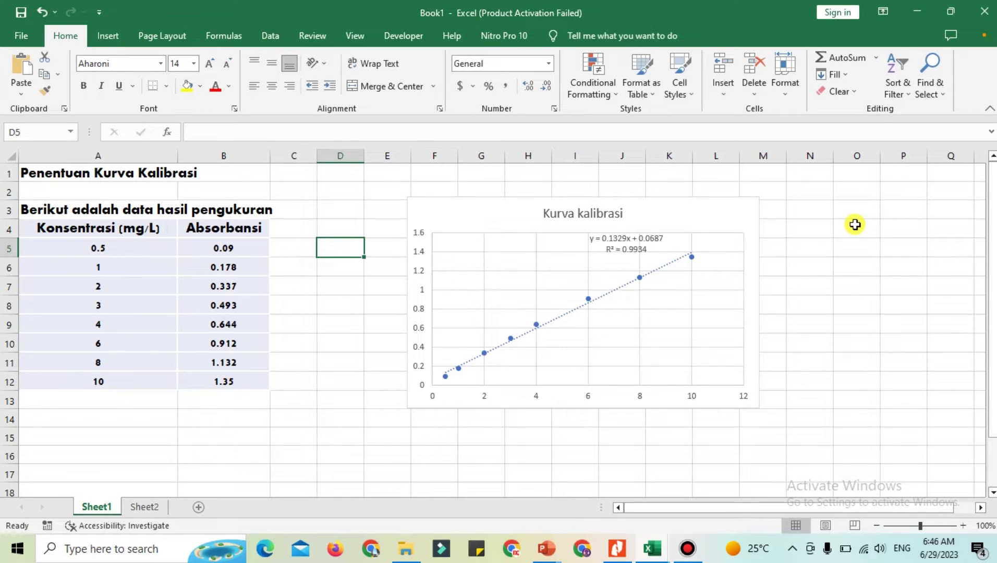
{"action": "left_click", "coordinate": [841, 286]}
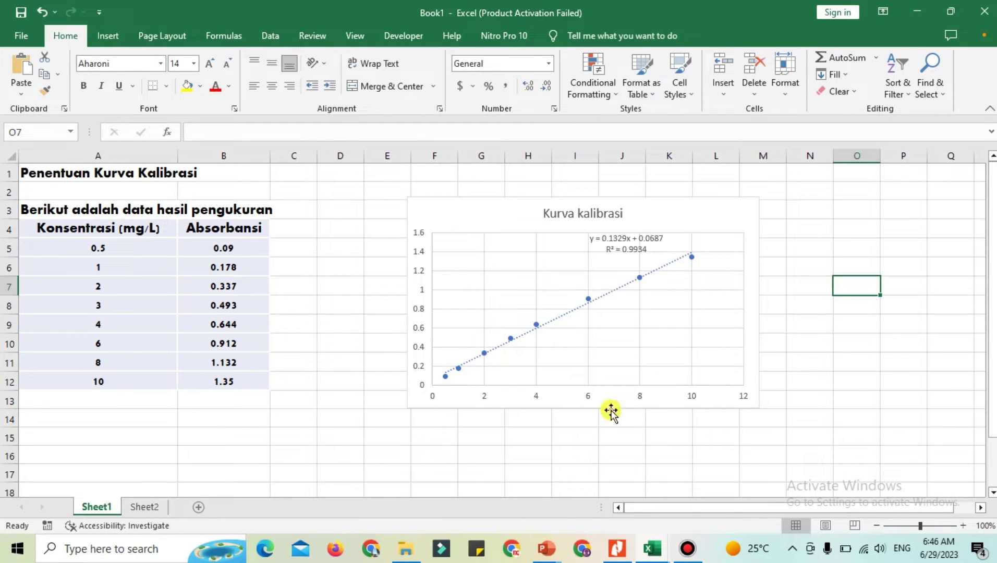
Add axis titles to both axes of the calibration chart.
{"action": "left_click", "coordinate": [578, 405]}
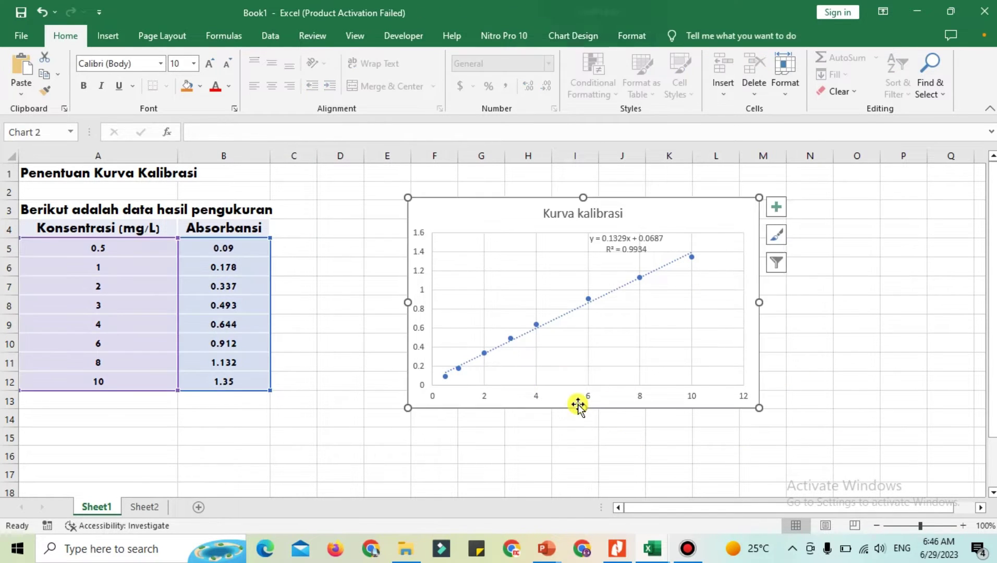
{"action": "left_click", "coordinate": [776, 217]}
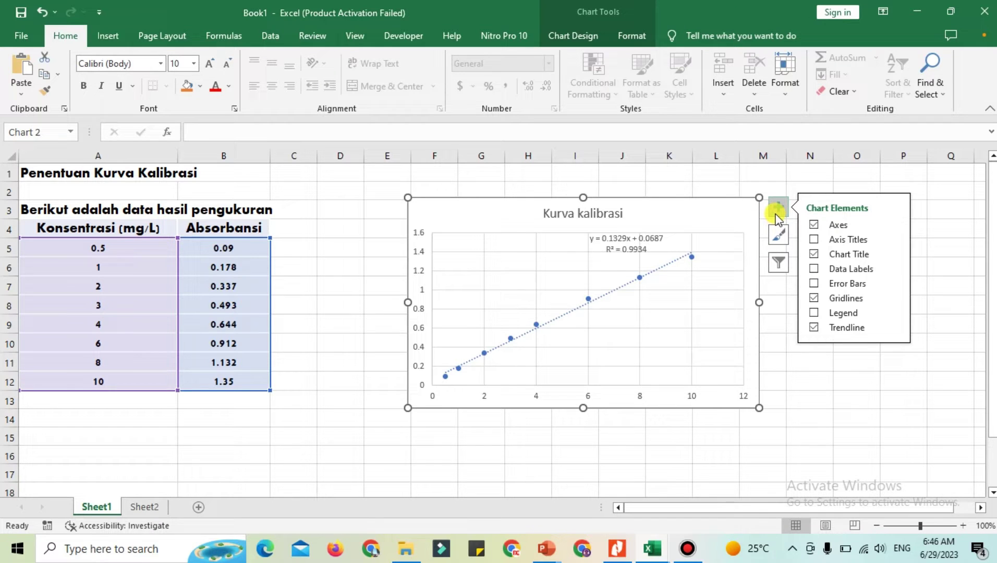
{"action": "left_click", "coordinate": [815, 240]}
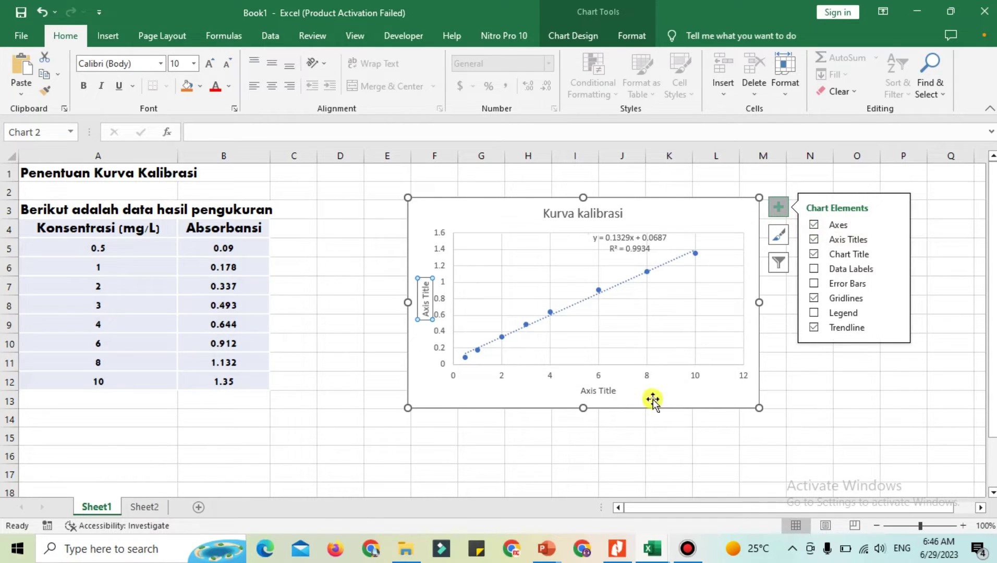
Change the horizontal axis title of the calibration chart to "Konsentrasi (mg/L)".
{"action": "double_click", "coordinate": [600, 391]}
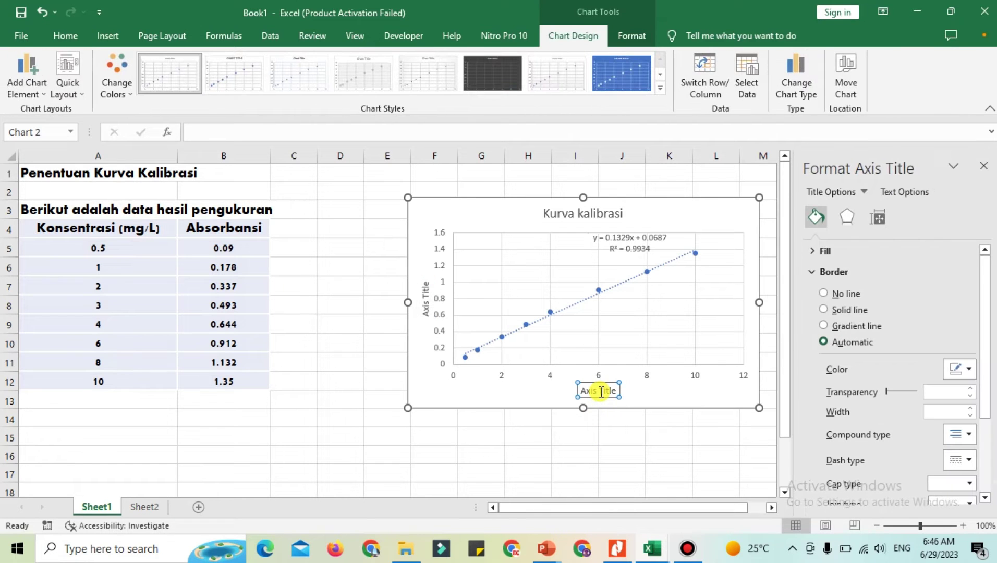
{"action": "triple_click", "coordinate": [601, 391]}
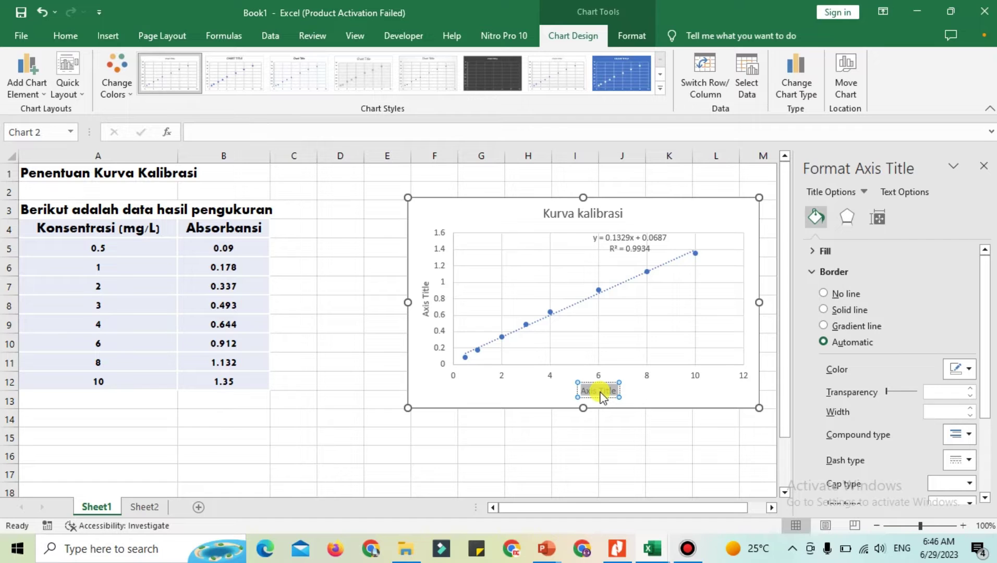
{"action": "type", "text": "Konsentr"}
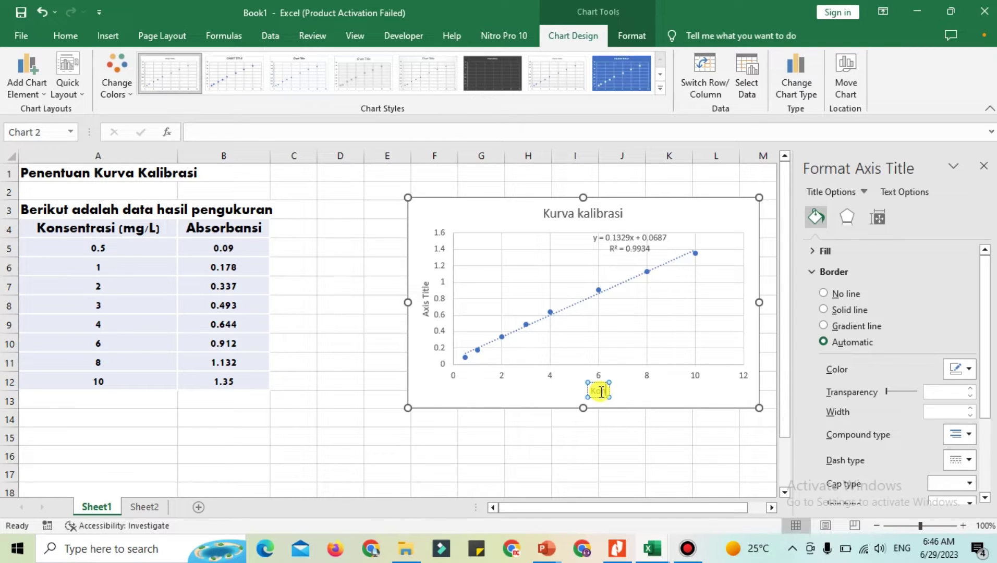
{"action": "type", "text": "asi"}
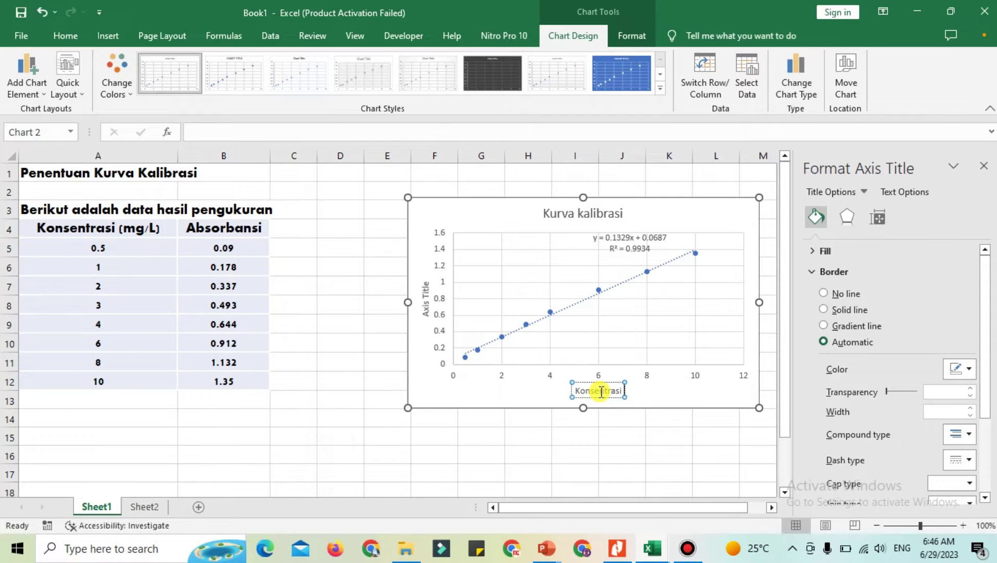
{"action": "type", "text": " (mg"}
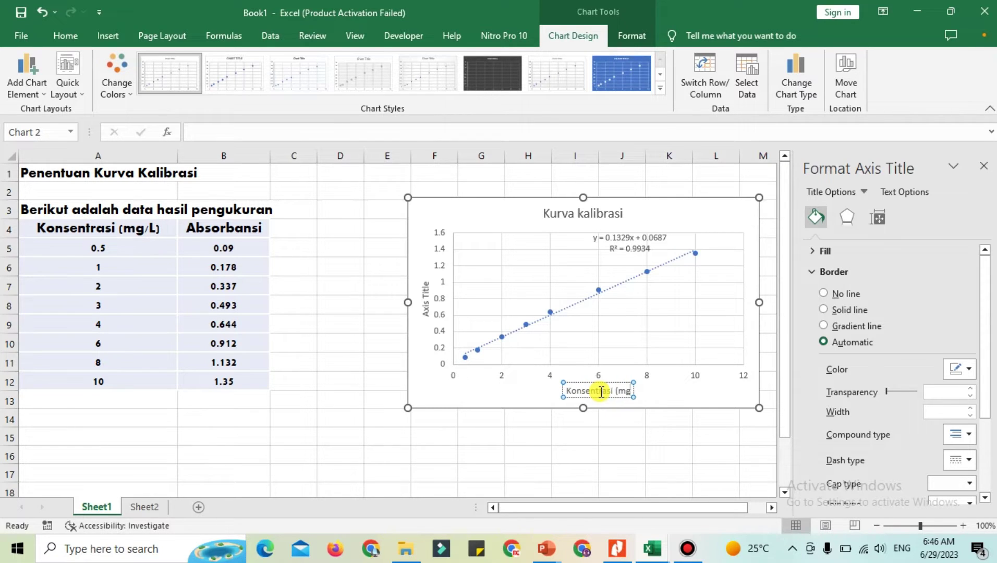
{"action": "type", "text": "/L"}
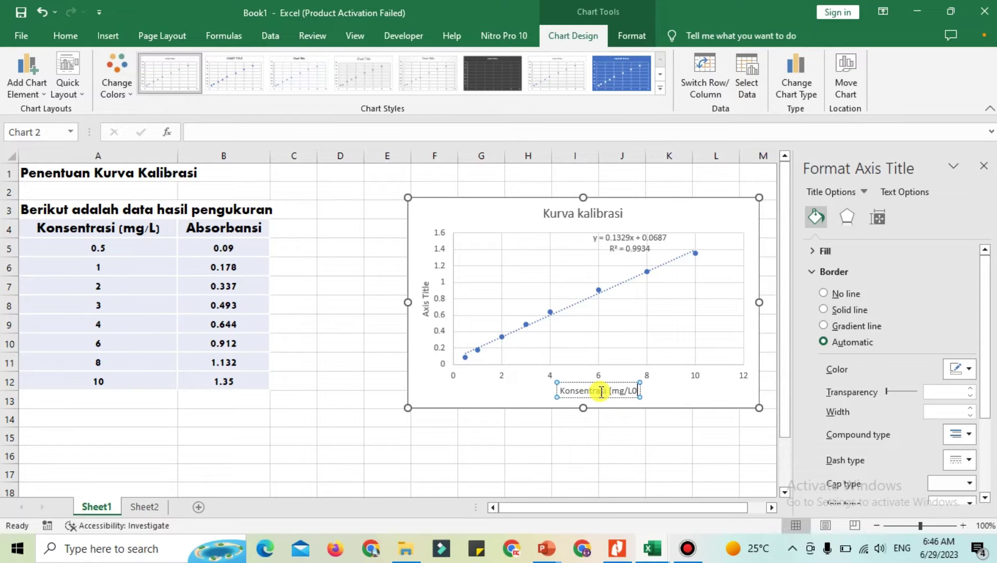
{"action": "type", "text": ")"}
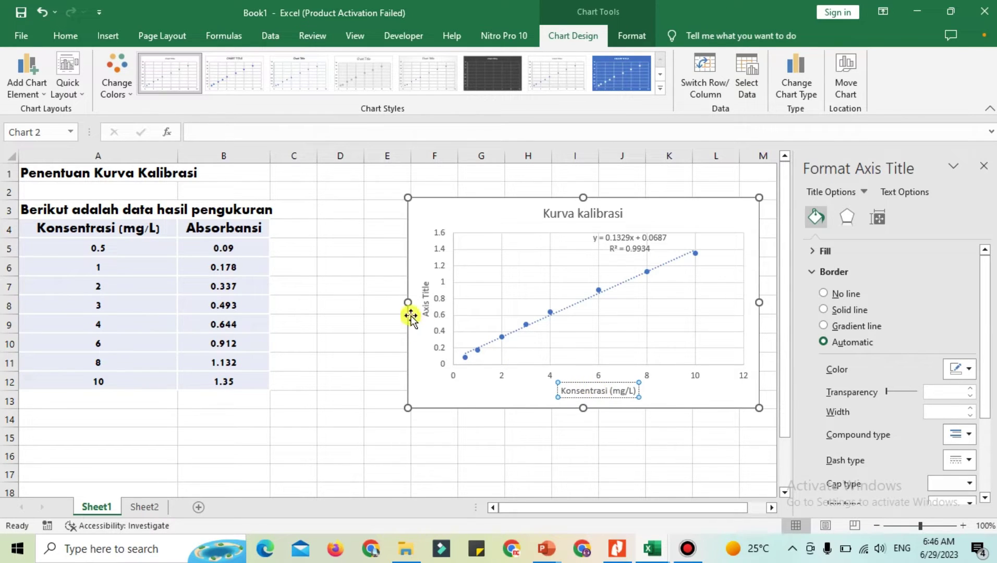
Change the vertical axis title to "Absorbansi" and deselect the chart.
{"action": "left_click", "coordinate": [424, 297]}
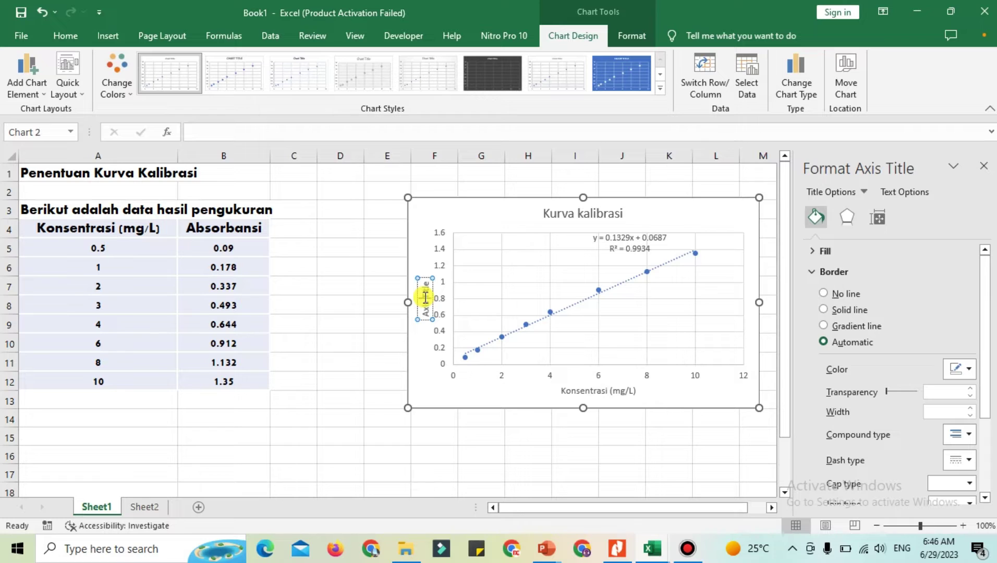
{"action": "triple_click", "coordinate": [425, 297]}
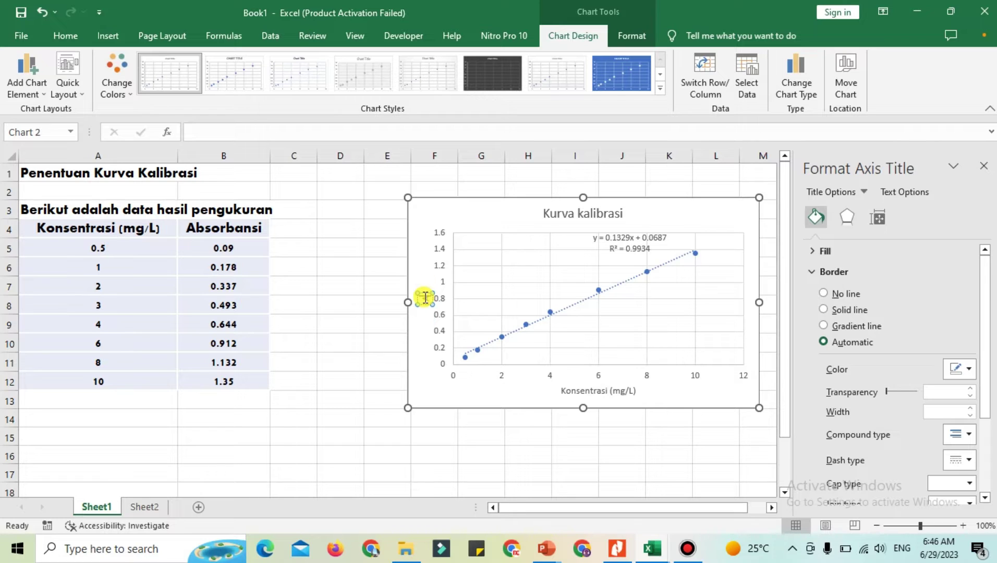
{"action": "type", "text": "Absorbansi"}
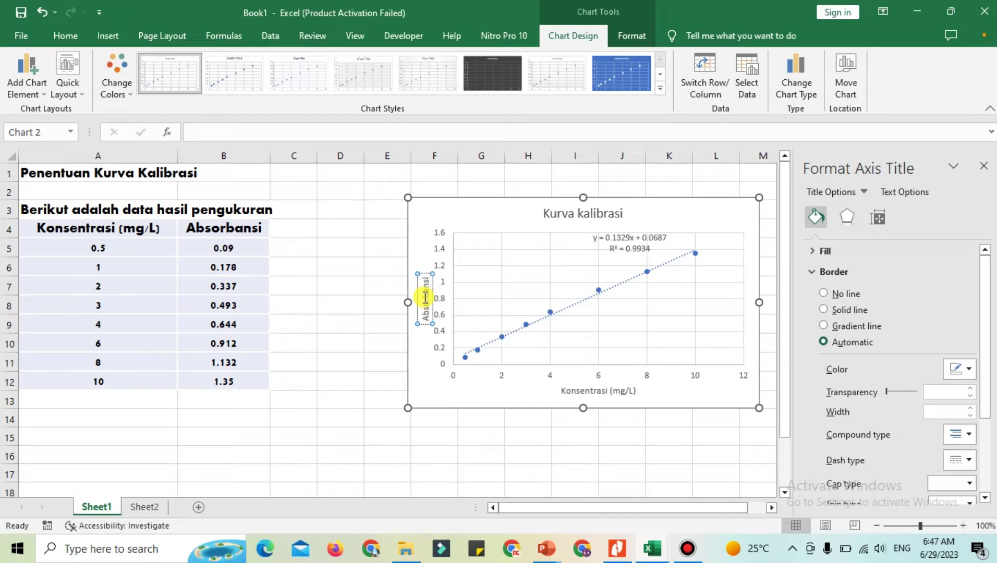
{"action": "left_click", "coordinate": [367, 256]}
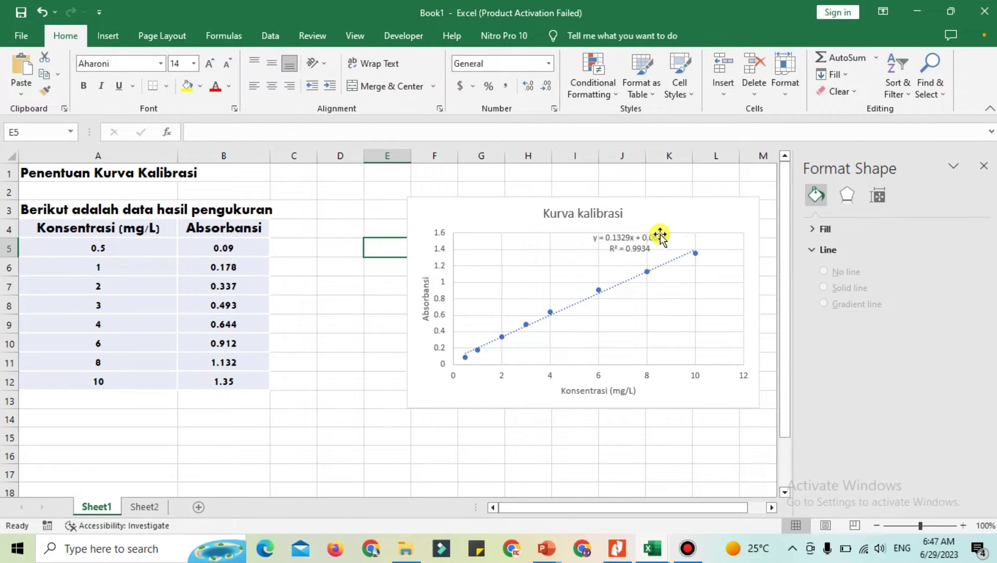
Move the calibration chart closer to the concentration and absorbance table and deselect it.
{"action": "mouse_move", "coordinate": [688, 212]}
{"action": "left_mouse_down"}
{"action": "mouse_move", "coordinate": [705, 216]}
{"action": "mouse_move", "coordinate": [664, 227]}
{"action": "mouse_move", "coordinate": [619, 214]}
{"action": "left_mouse_up"}
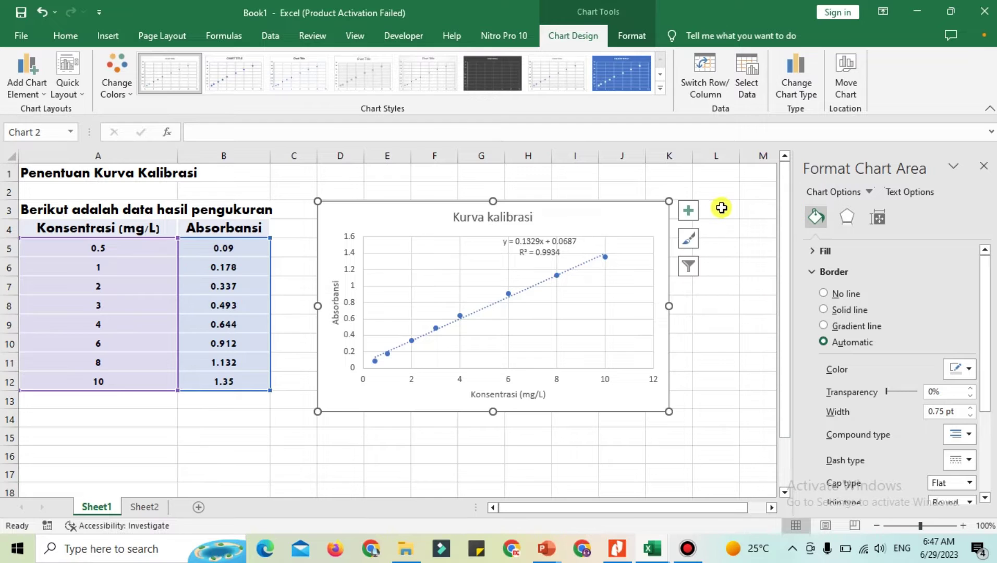
{"action": "left_click", "coordinate": [719, 208]}
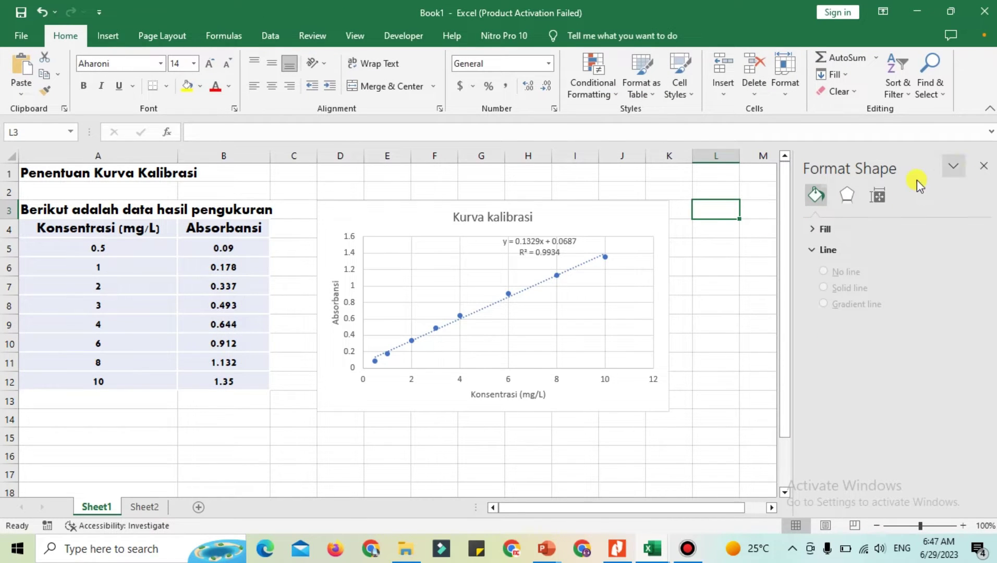
{"action": "left_click", "coordinate": [575, 190]}
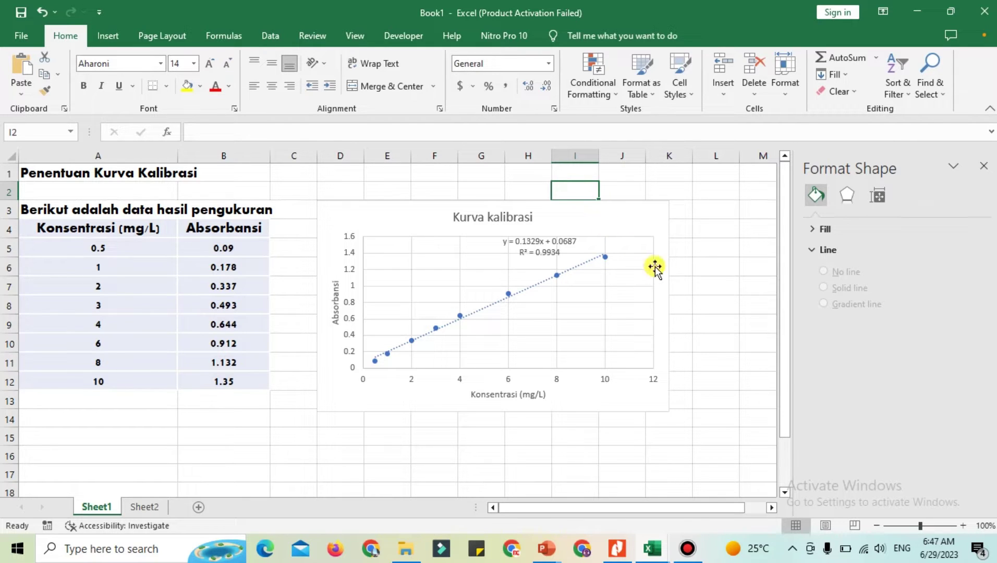
{"action": "left_click", "coordinate": [694, 220]}
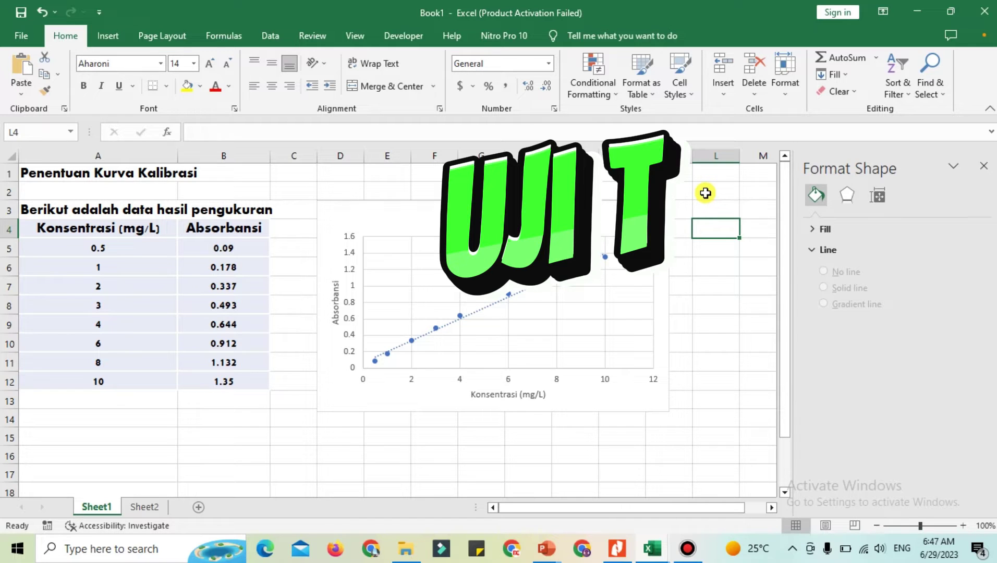
{"action": "left_click", "coordinate": [705, 193]}
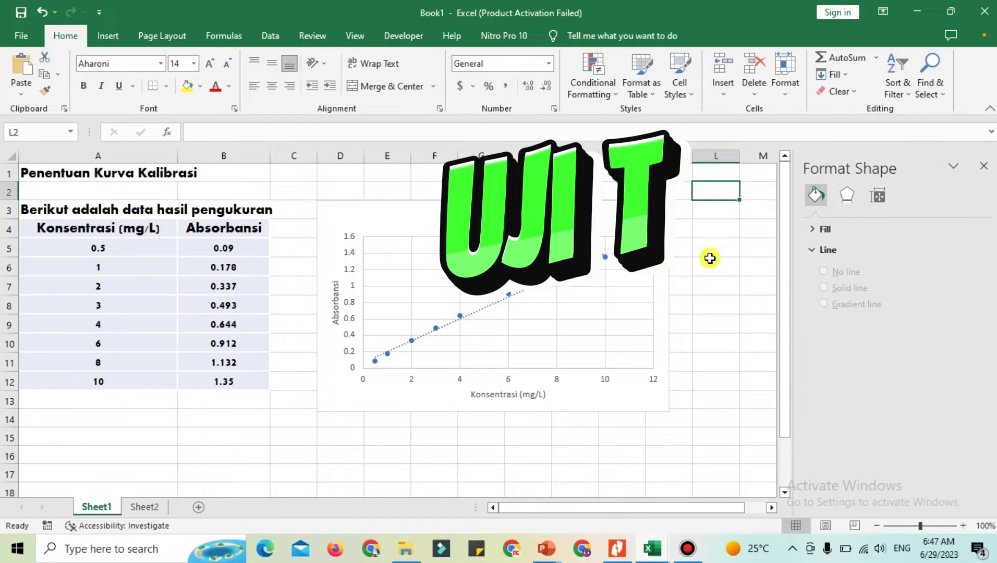
Switch to Sheet2 and open the Add-ins settings in Excel Options.
{"action": "left_click", "coordinate": [144, 507]}
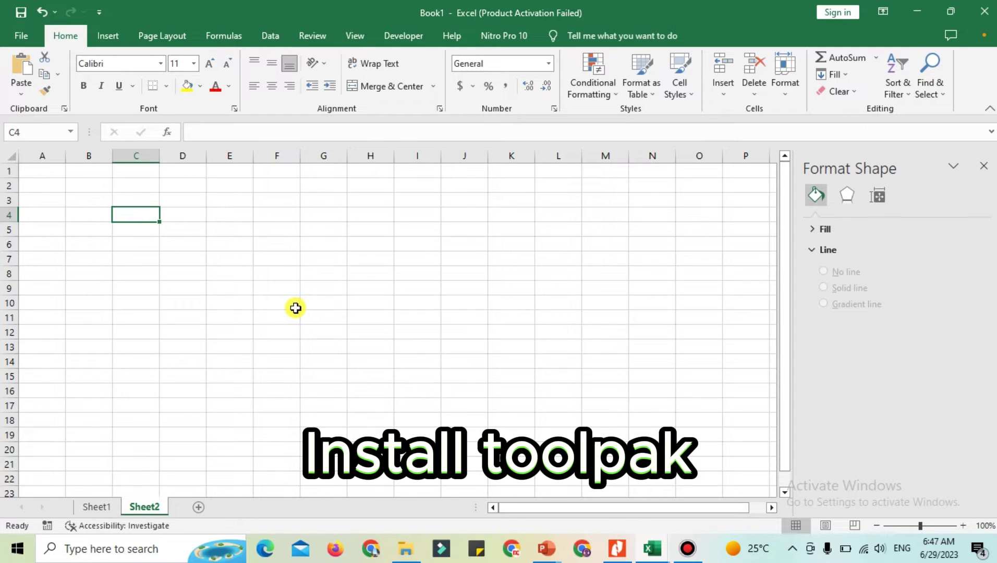
{"action": "left_click", "coordinate": [19, 37]}
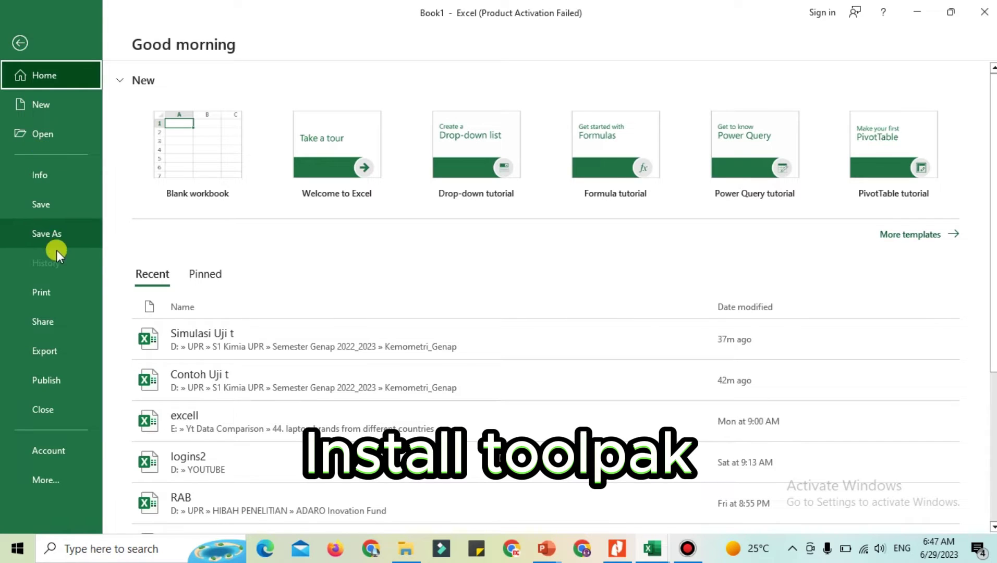
{"action": "left_click", "coordinate": [47, 476]}
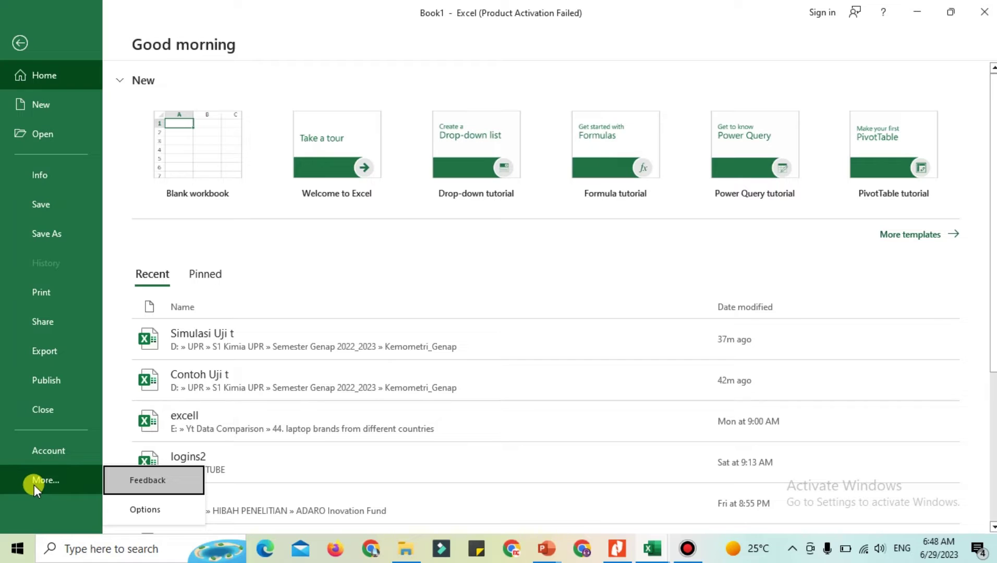
{"action": "left_click", "coordinate": [142, 511]}
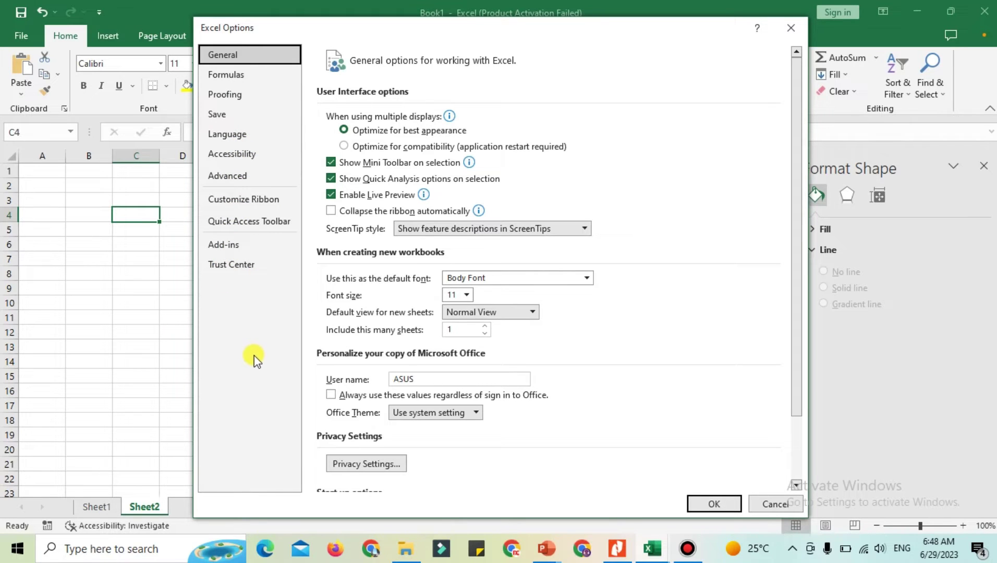
{"action": "left_click", "coordinate": [244, 247]}
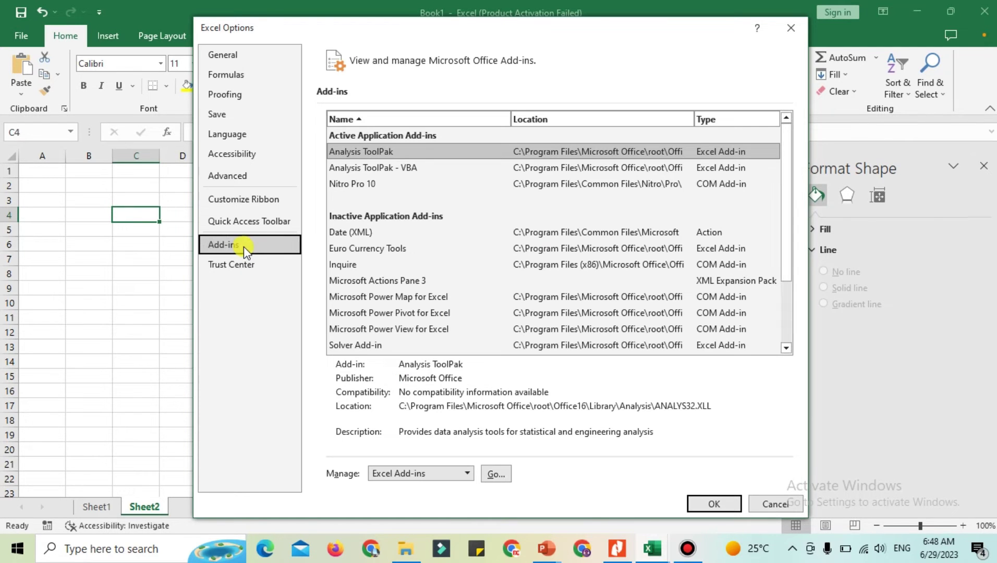
Look through the active and inactive add-ins, open the Excel Add-ins manager and move its dialog over the sheet.
{"action": "scroll", "coordinate": [414, 349], "scroll_direction": "down", "scroll_amount": 1}
{"action": "scroll", "coordinate": [413, 354], "scroll_direction": "down", "scroll_amount": 3}
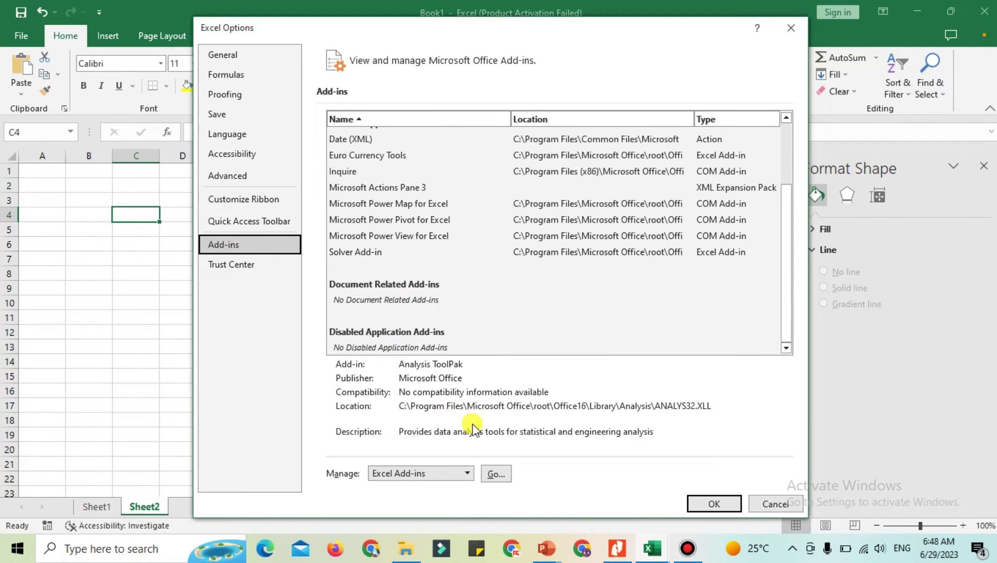
{"action": "scroll", "coordinate": [491, 289], "scroll_direction": "up", "scroll_amount": 3}
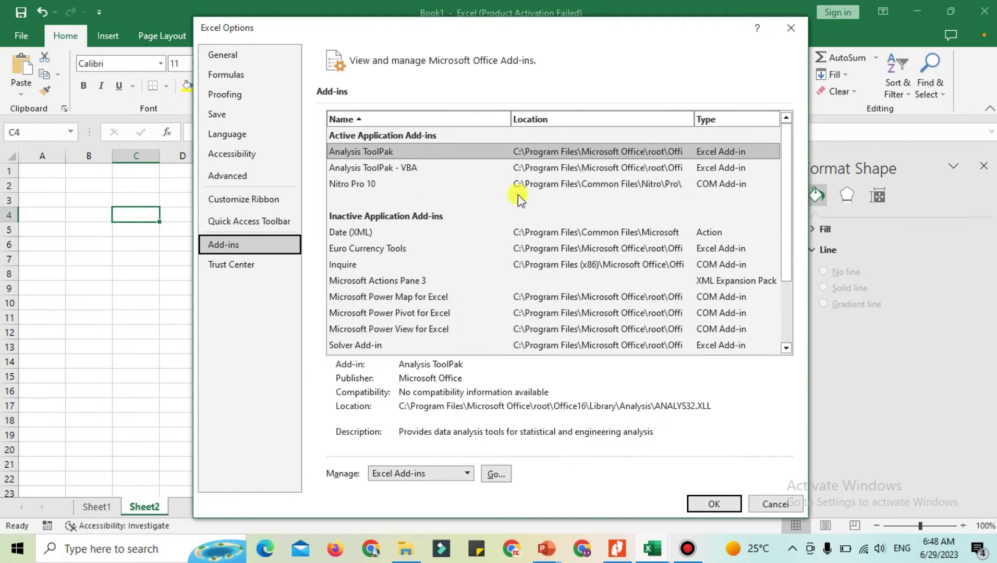
{"action": "scroll", "coordinate": [481, 319], "scroll_direction": "down", "scroll_amount": 3}
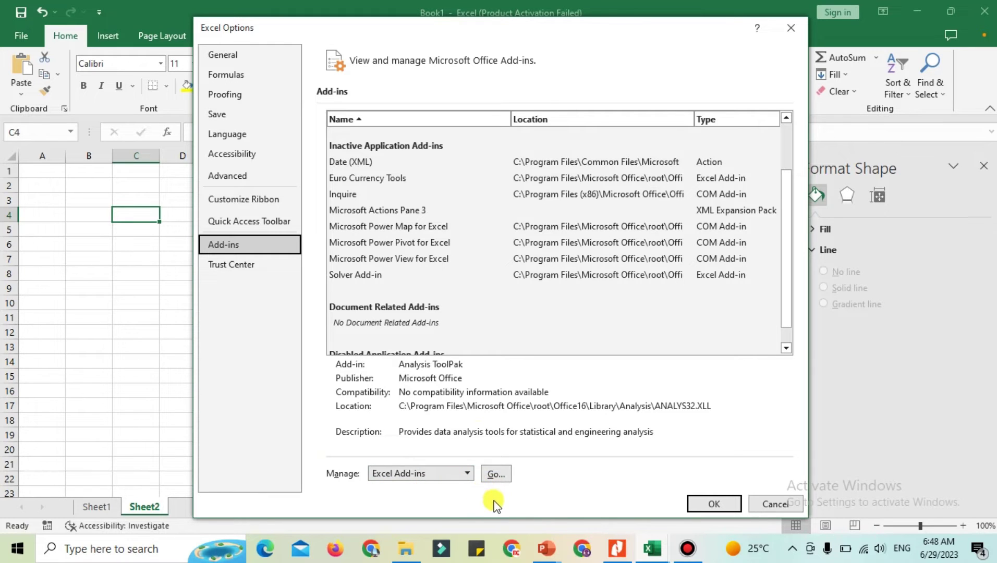
{"action": "left_click", "coordinate": [496, 476]}
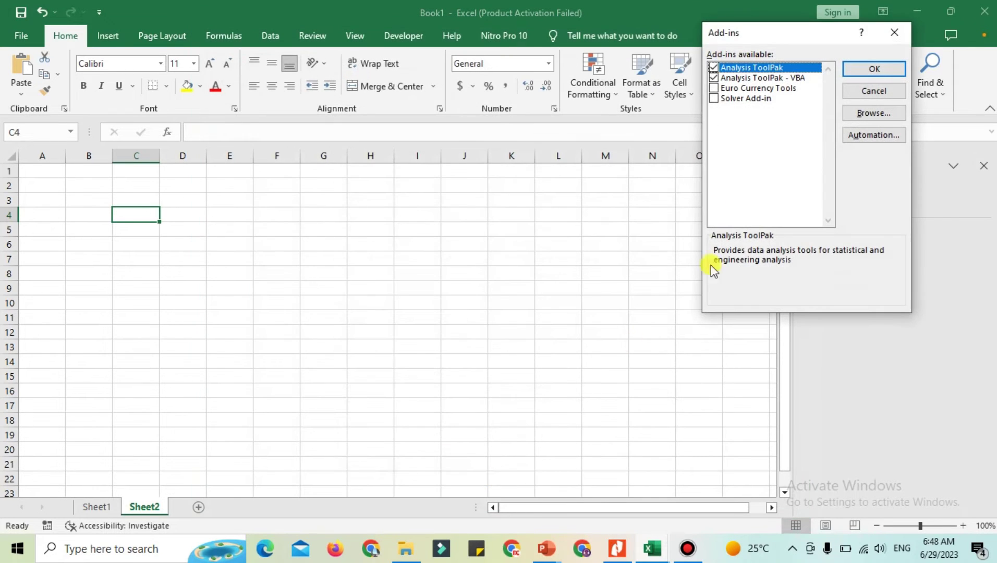
{"action": "left_click_drag", "start_coordinate": [770, 42], "coordinate": [506, 140]}
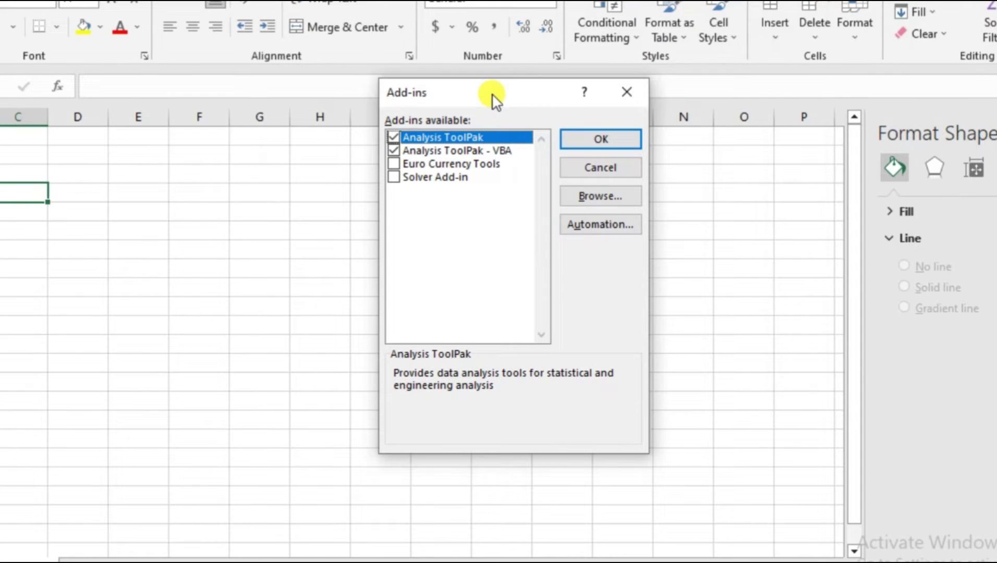
Clear and re-enable the Analysis ToolPak and Analysis ToolPak - VBA add-ins, and apply the selection.
{"action": "left_click", "coordinate": [398, 149]}
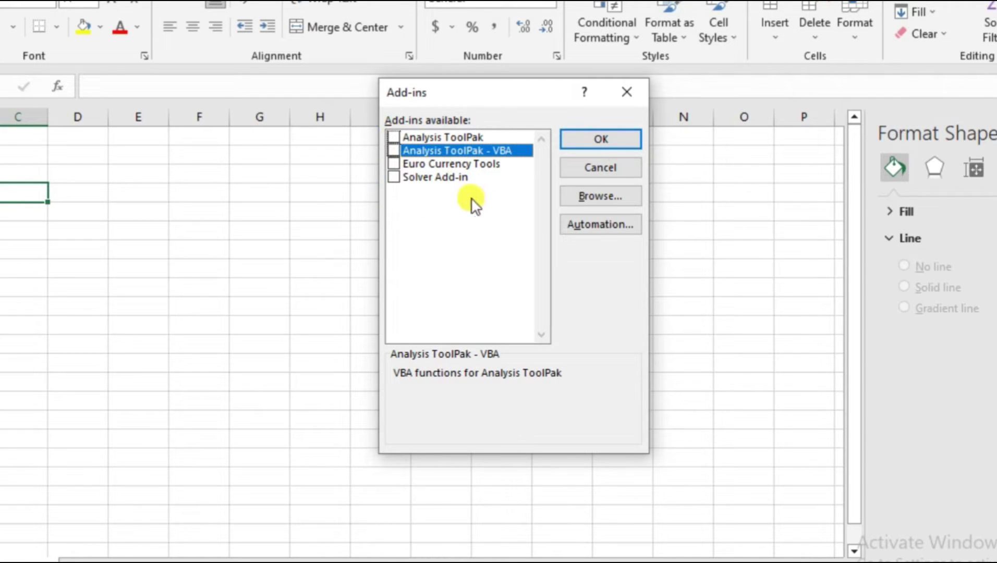
{"action": "left_click", "coordinate": [393, 138]}
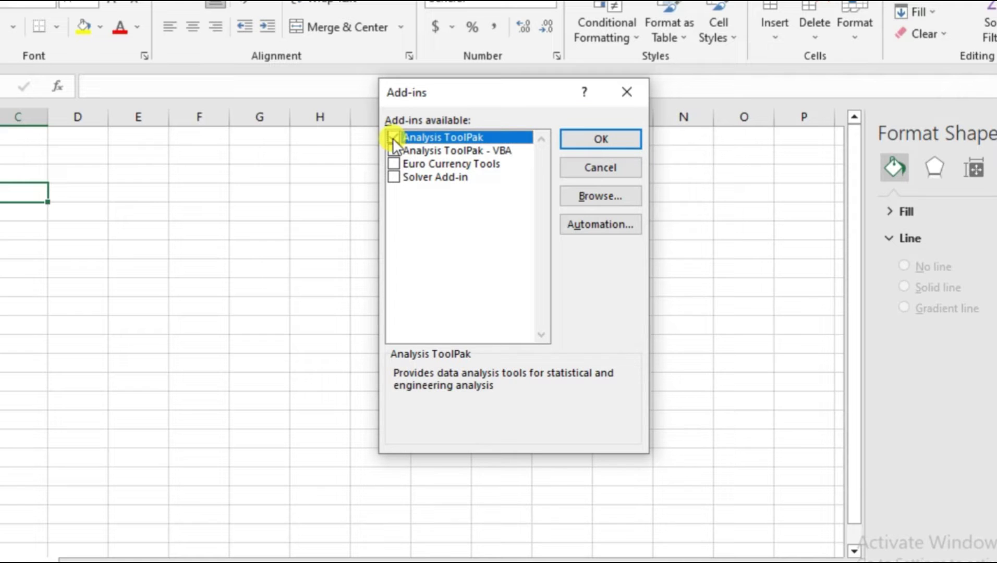
{"action": "left_click", "coordinate": [394, 152]}
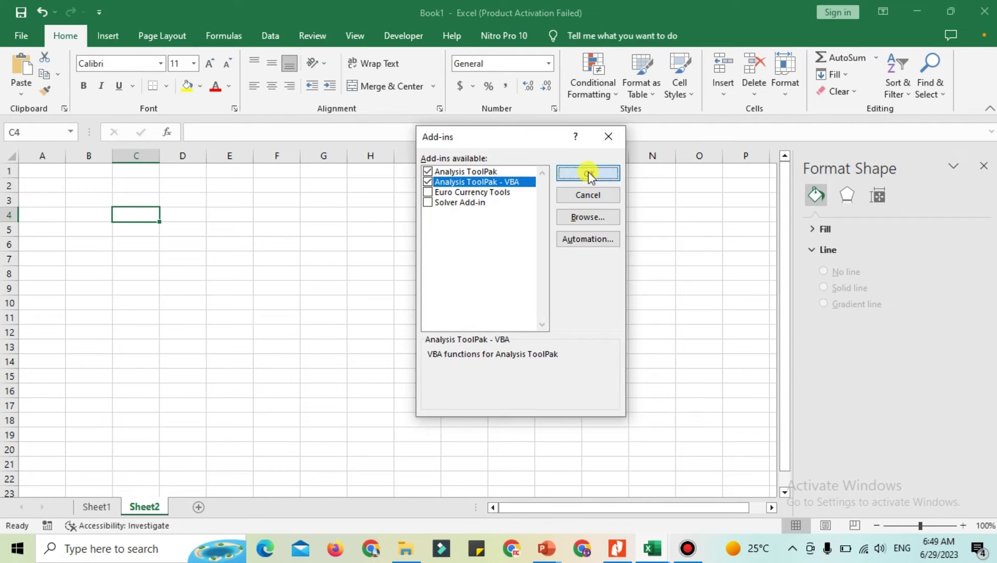
{"action": "left_click", "coordinate": [601, 137]}
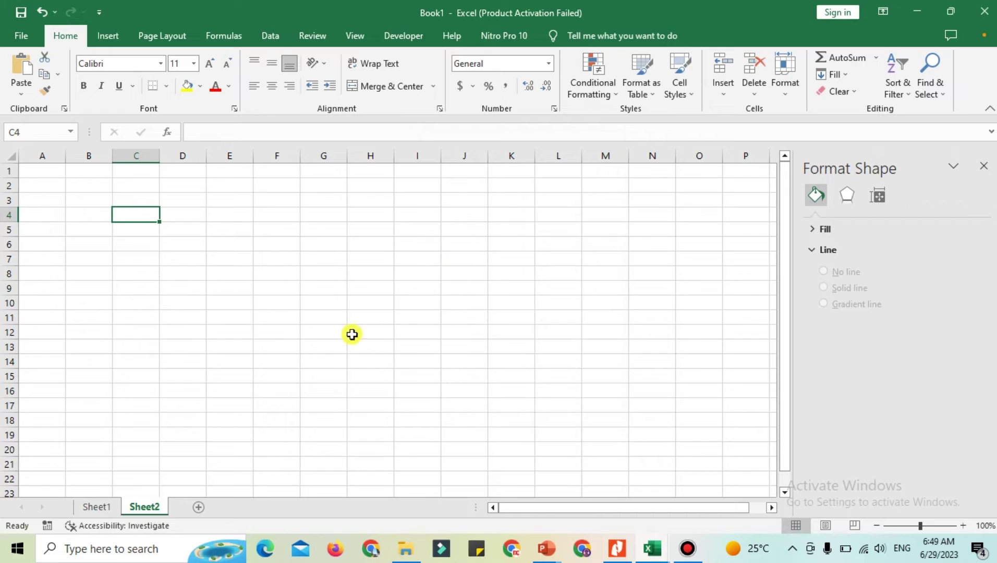
Check the data tools for the Data Analysis command.
{"action": "left_click", "coordinate": [271, 37]}
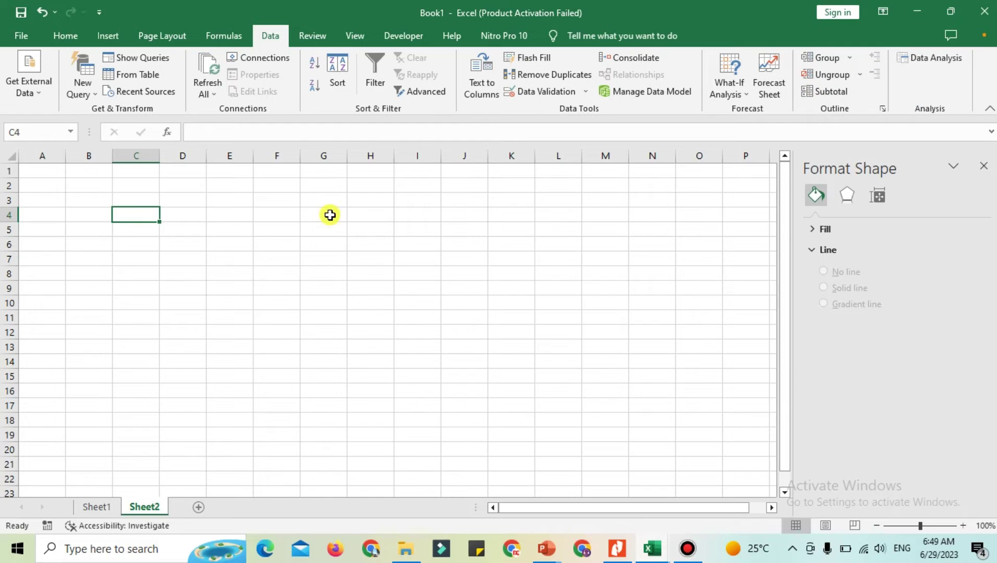
{"action": "left_click", "coordinate": [309, 314]}
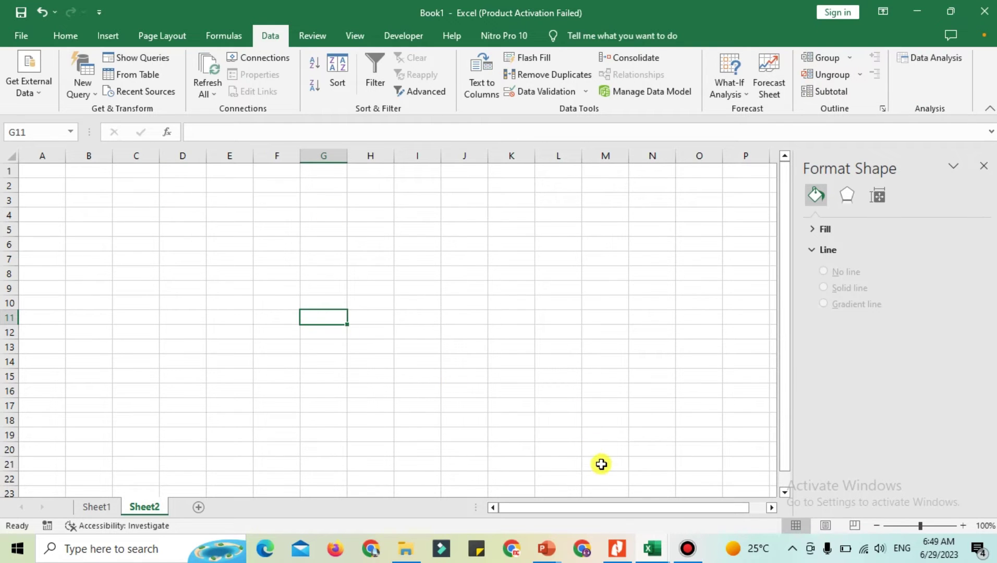
Switch to the "Simulasi Uji t" workbook and maximize its window.
{"action": "left_click", "coordinate": [652, 548]}
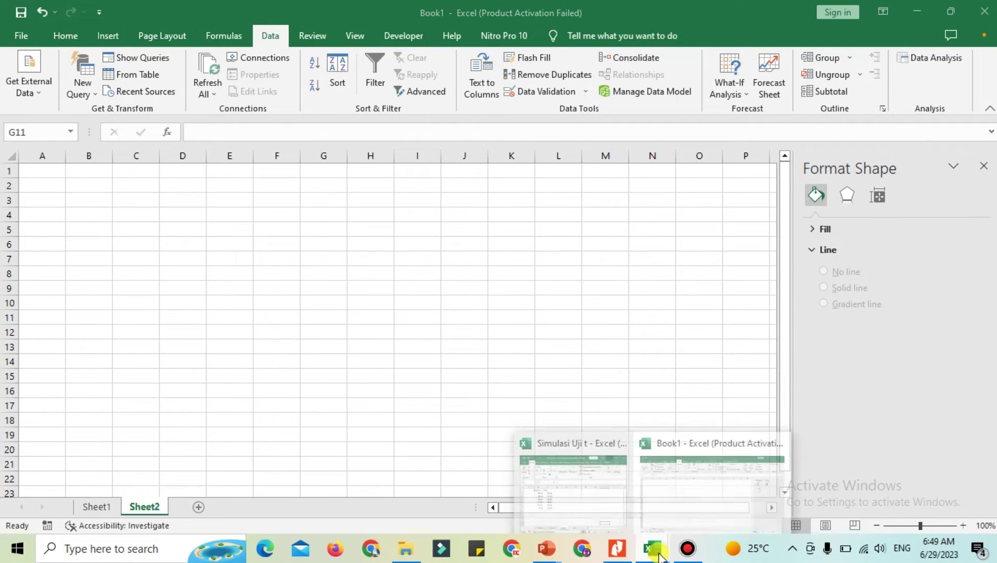
{"action": "left_click", "coordinate": [602, 512]}
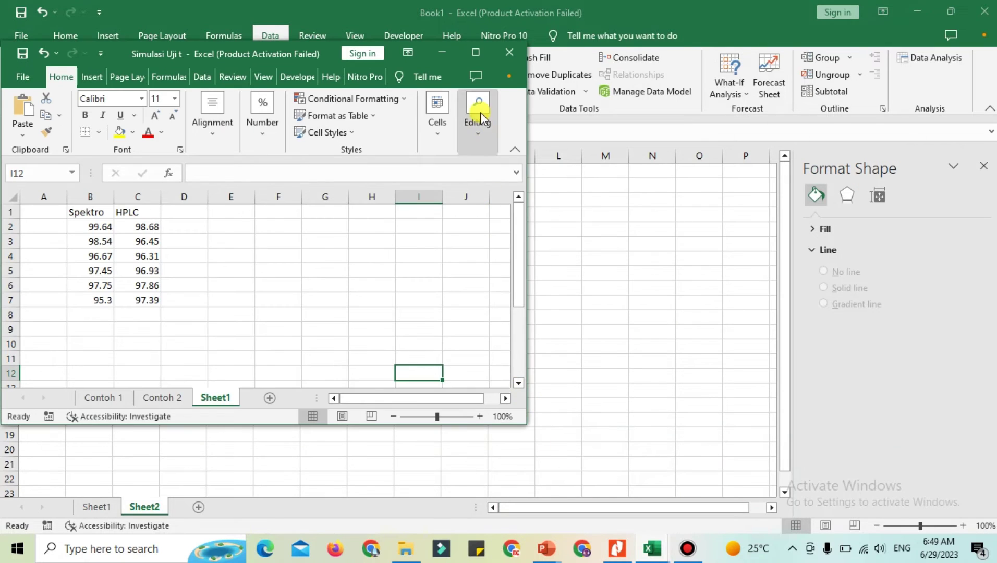
{"action": "left_click", "coordinate": [482, 50]}
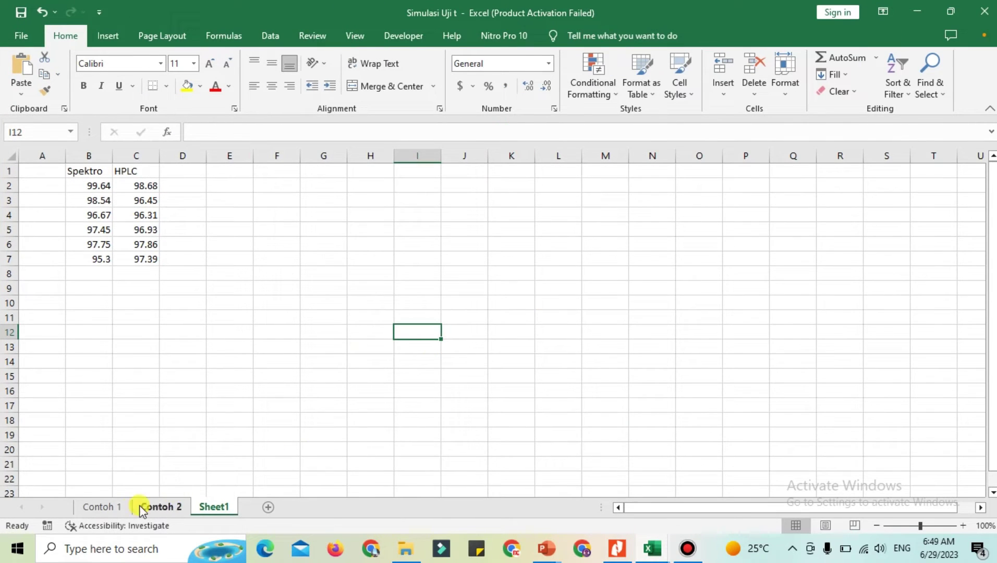
On the Contoh 1 sheet, start the t-Test: Paired Two Sample for Means analysis and move its dialog clear of the data.
{"action": "left_click", "coordinate": [104, 508]}
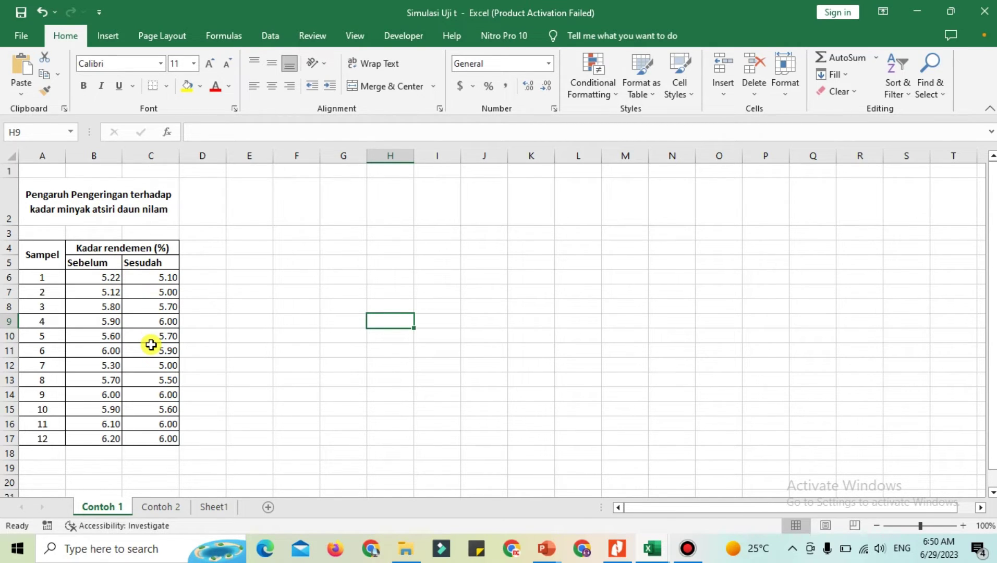
{"action": "left_click", "coordinate": [390, 262]}
{"action": "left_click", "coordinate": [270, 36]}
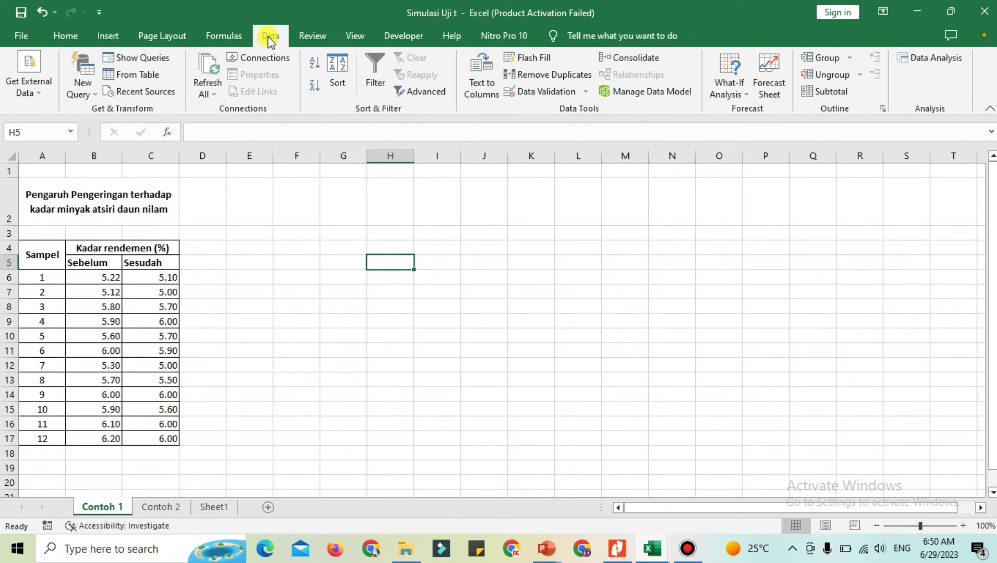
{"action": "double_click", "coordinate": [269, 37]}
{"action": "left_click", "coordinate": [269, 38]}
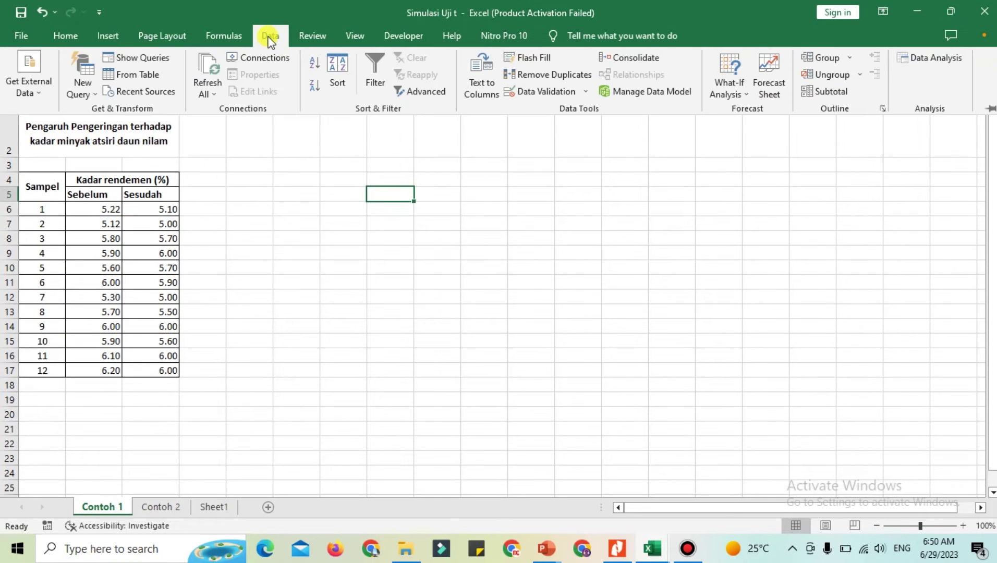
{"action": "left_click", "coordinate": [913, 62]}
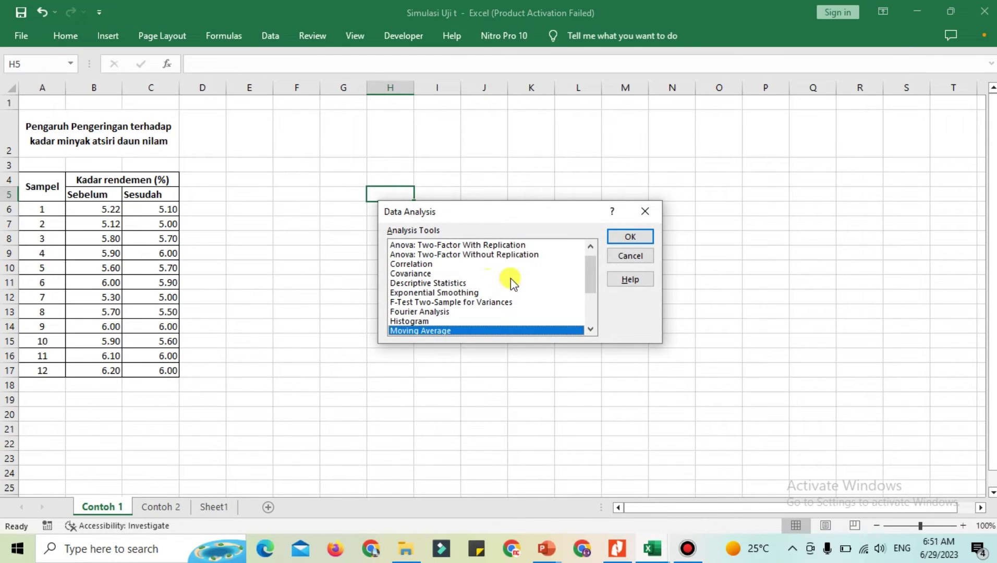
{"action": "scroll", "coordinate": [510, 278], "scroll_direction": "down", "scroll_amount": 3}
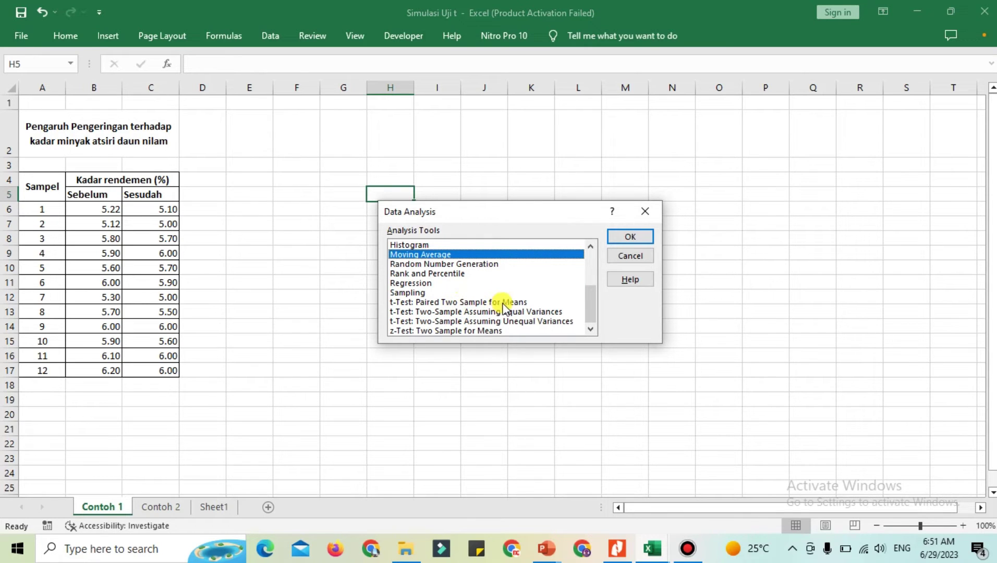
{"action": "left_click", "coordinate": [512, 303]}
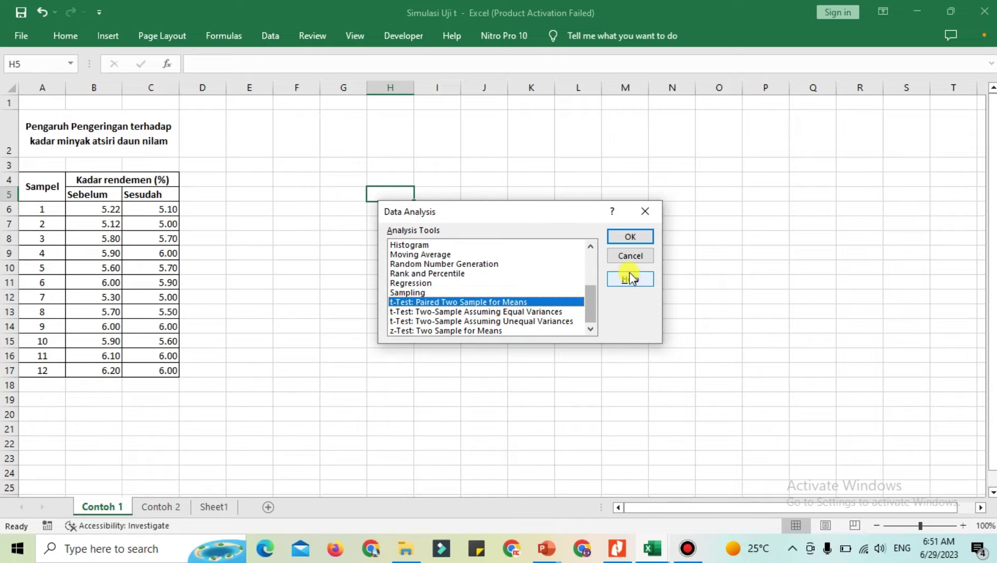
{"action": "left_click", "coordinate": [630, 237]}
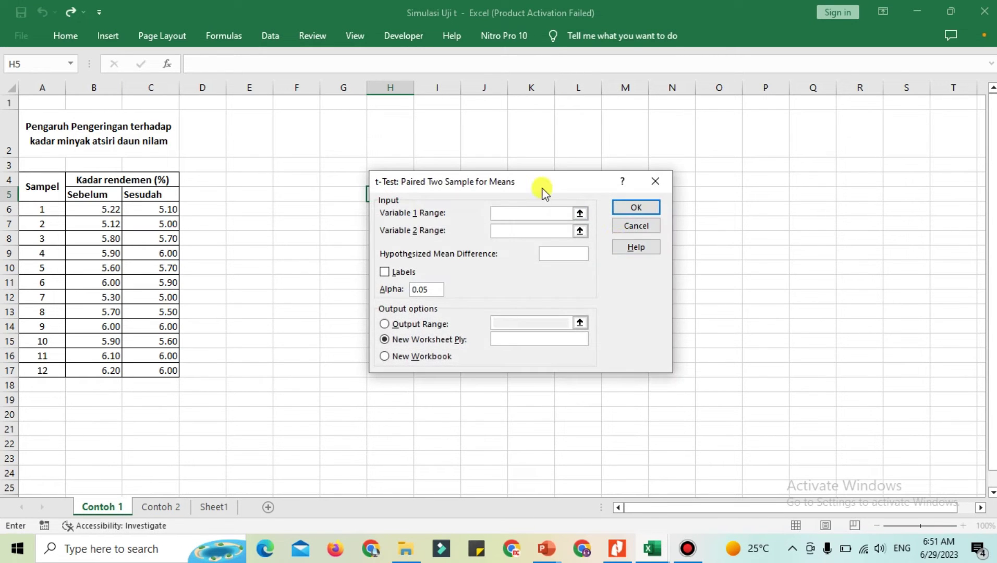
{"action": "left_click_drag", "start_coordinate": [532, 181], "coordinate": [652, 115]}
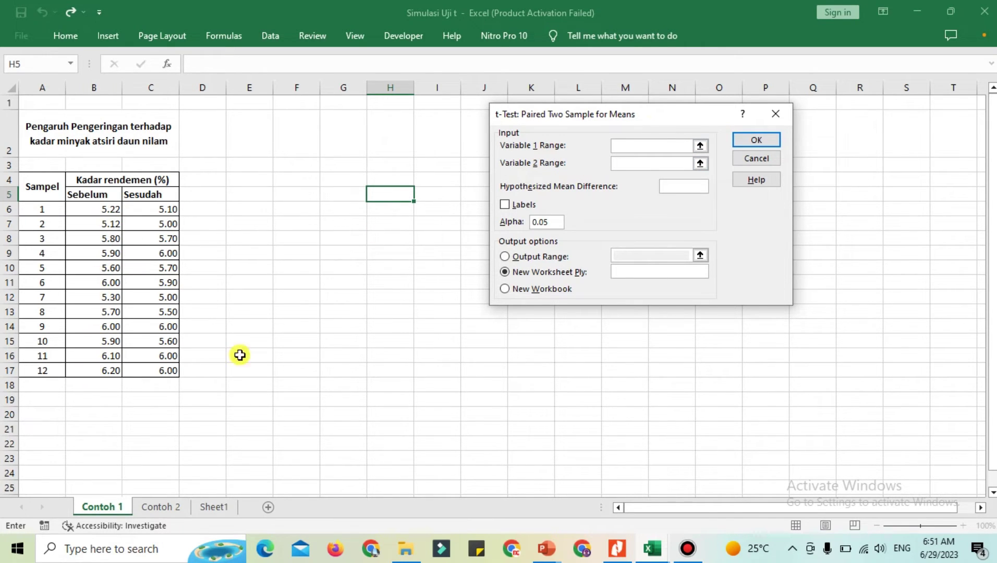
Set the Variable 1 range to the Sebelum values B6:B17 and the Variable 2 range to the Sesudah values C6:C17.
{"action": "left_click", "coordinate": [701, 147]}
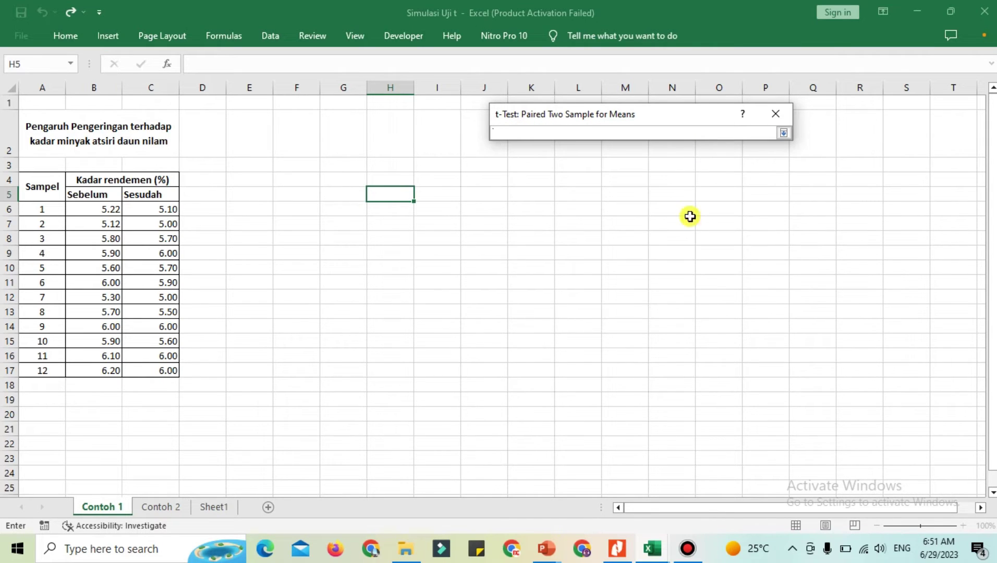
{"action": "left_click", "coordinate": [93, 210]}
{"action": "left_click_drag", "start_coordinate": [96, 221], "coordinate": [107, 376]}
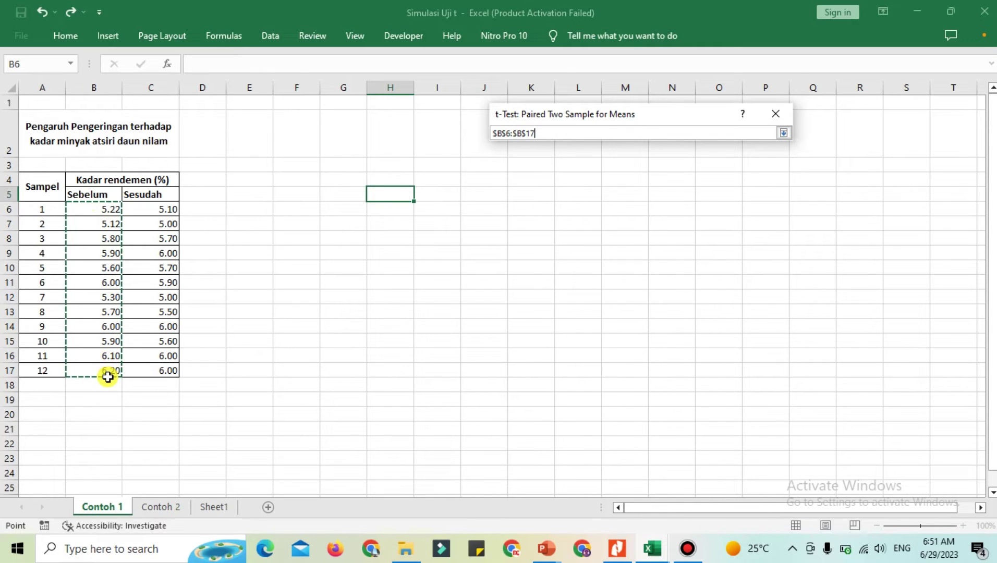
{"action": "left_click", "coordinate": [784, 134]}
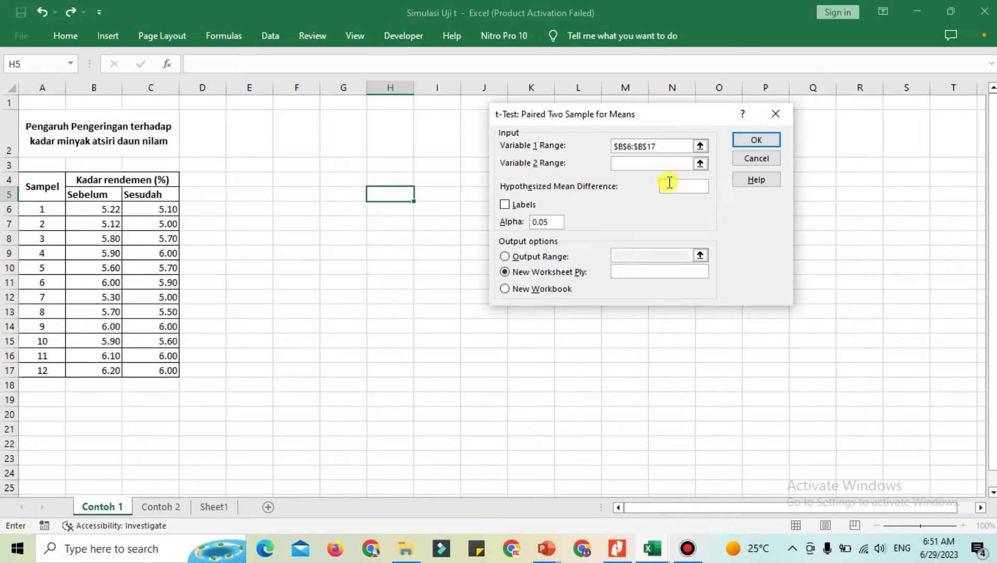
{"action": "left_click", "coordinate": [700, 164]}
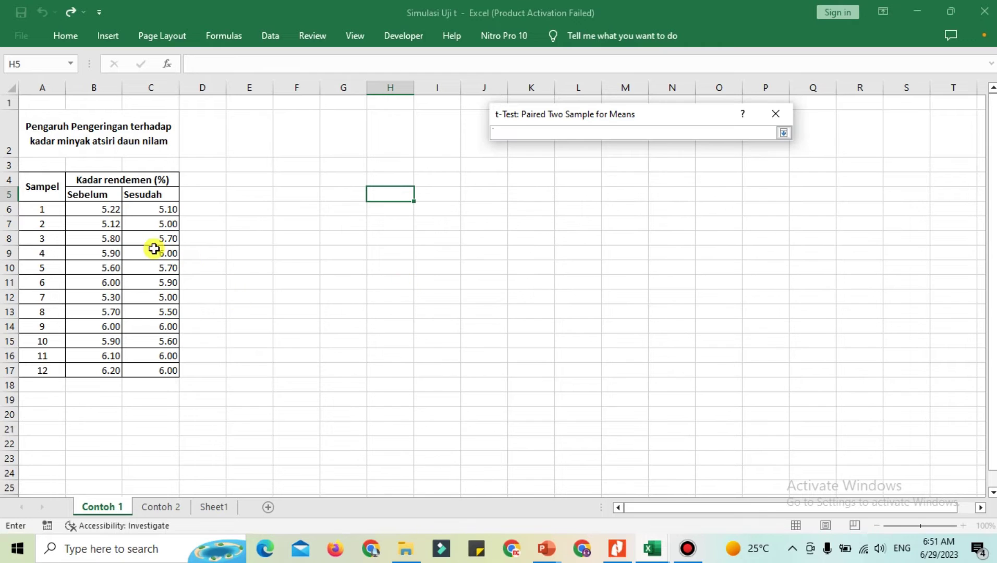
{"action": "left_click_drag", "start_coordinate": [157, 209], "coordinate": [166, 370]}
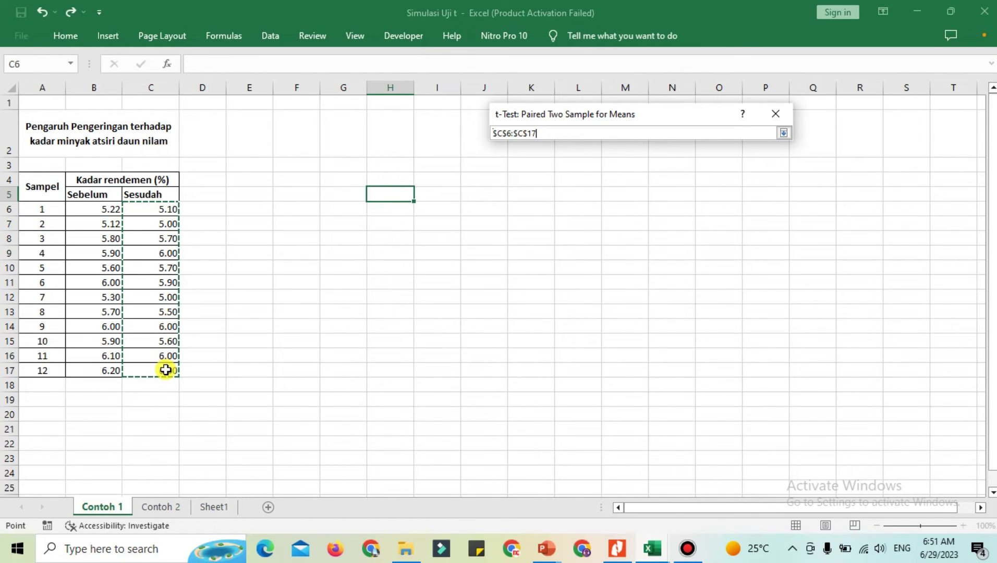
{"action": "left_click", "coordinate": [784, 134]}
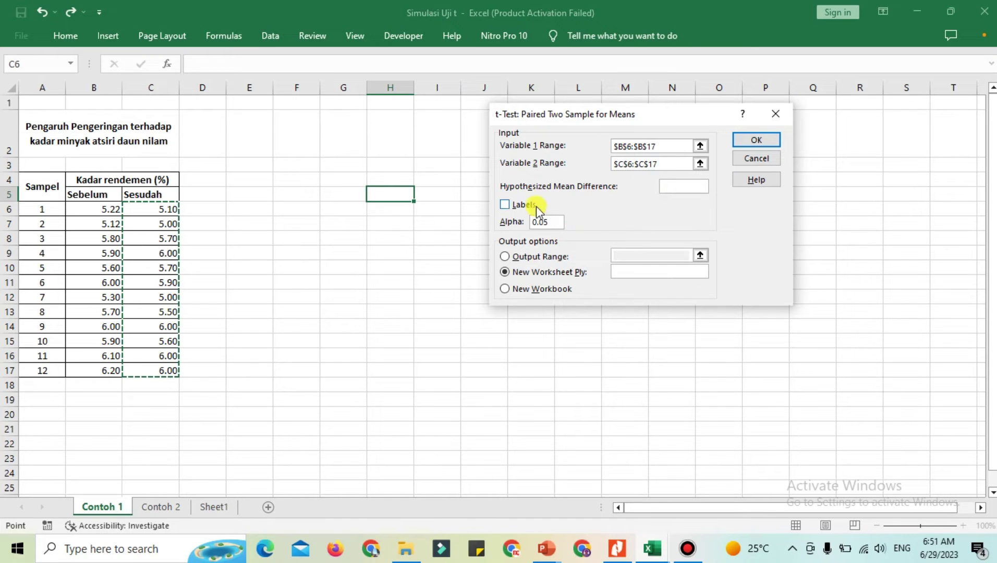
Enable Labels, set the output range to cell H4, and run the paired t-test.
{"action": "left_click", "coordinate": [505, 206]}
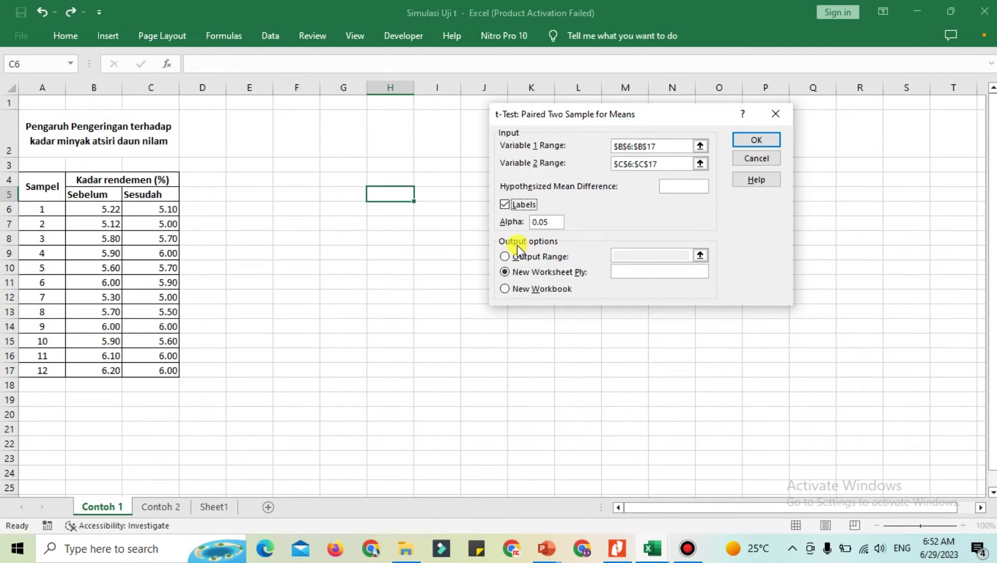
{"action": "left_click", "coordinate": [506, 255]}
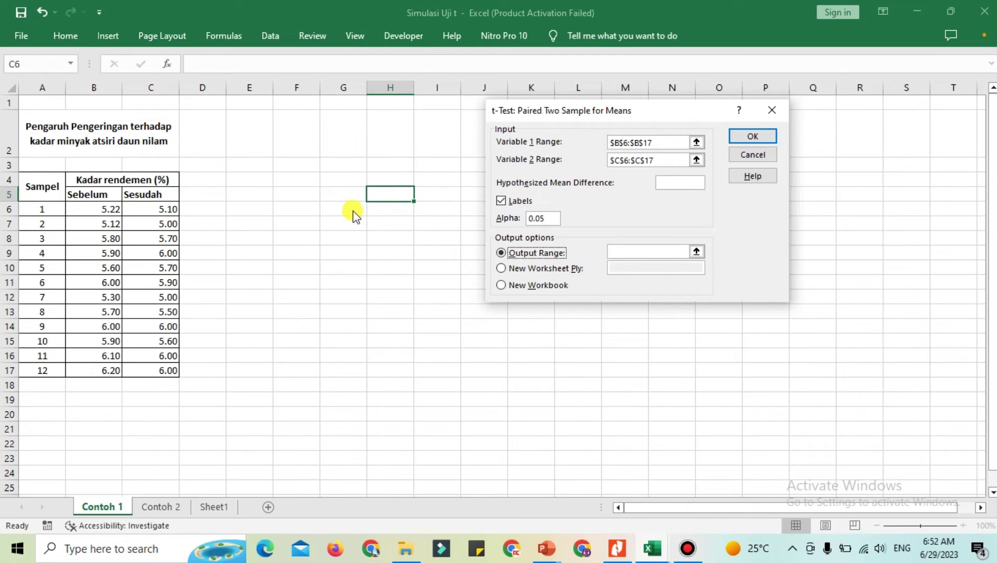
{"action": "left_click", "coordinate": [697, 251]}
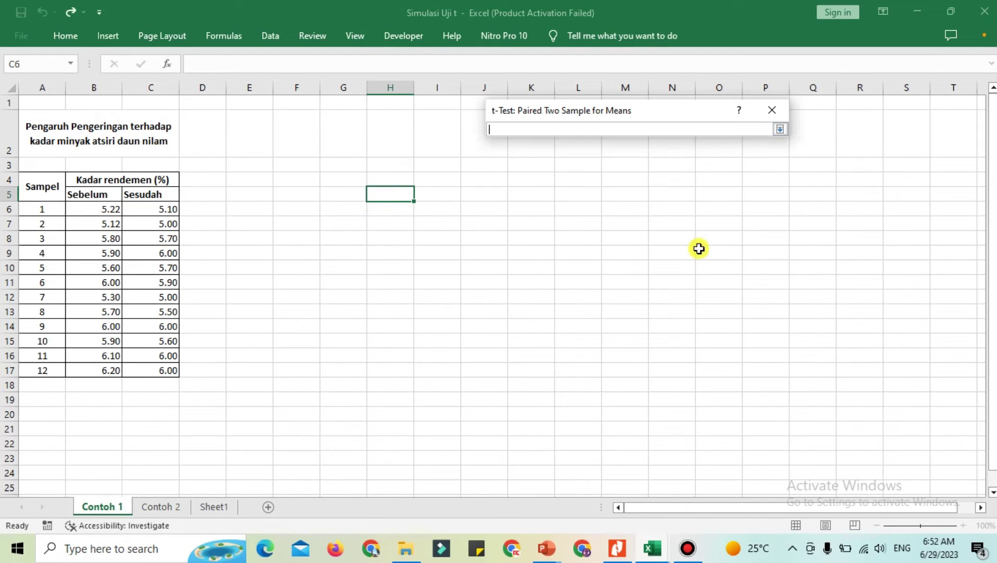
{"action": "left_click", "coordinate": [384, 176]}
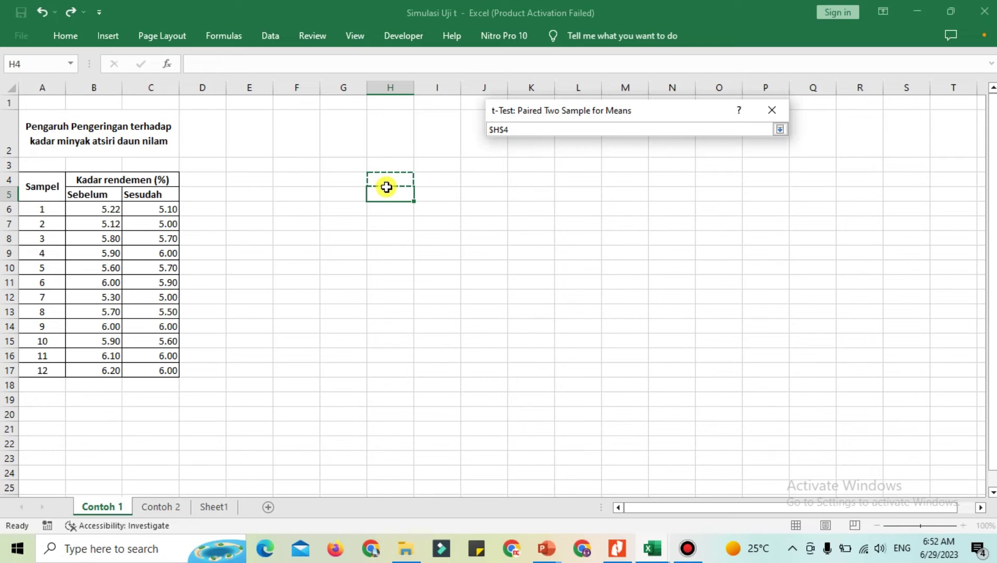
{"action": "left_click", "coordinate": [779, 131]}
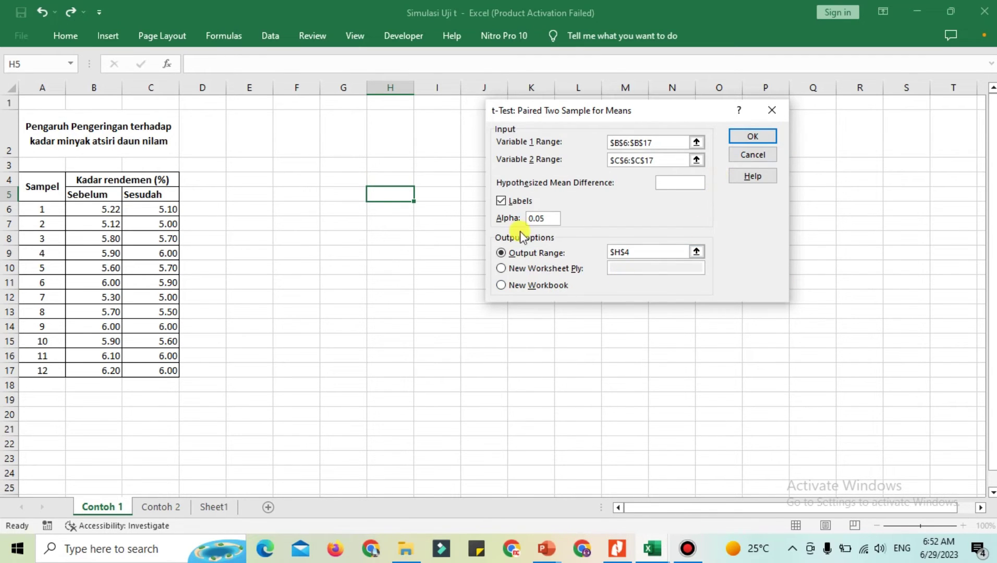
{"action": "left_click", "coordinate": [636, 252]}
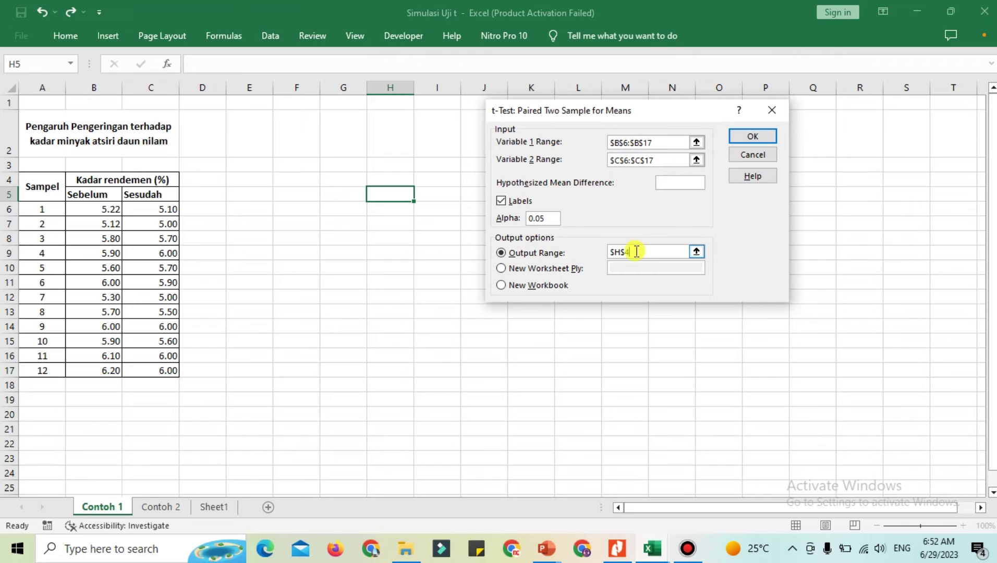
{"action": "left_click", "coordinate": [747, 139]}
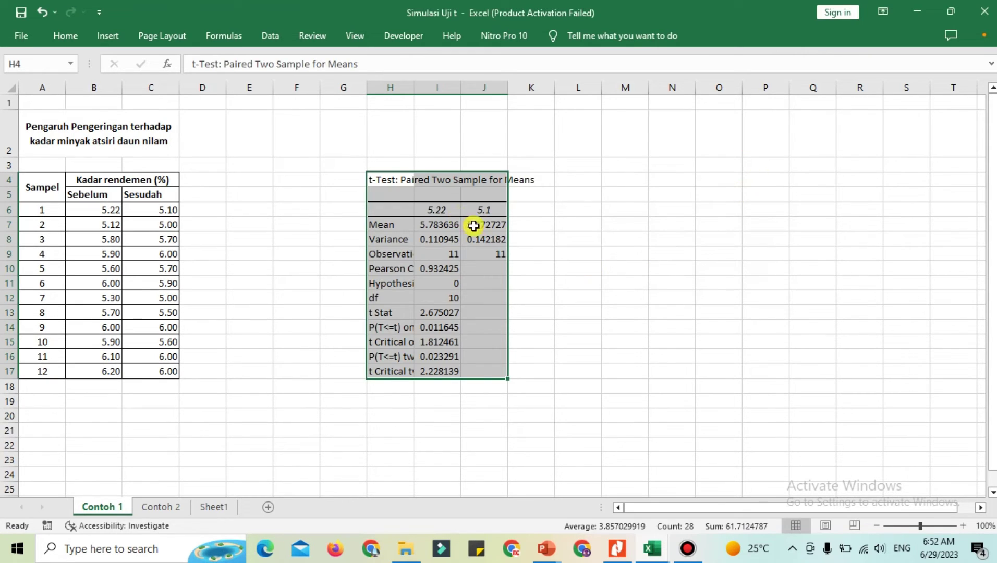
Widen columns H and I so the t-test result labels and values show in full.
{"action": "left_click", "coordinate": [530, 253]}
{"action": "left_click_drag", "start_coordinate": [414, 89], "coordinate": [516, 136]}
{"action": "left_click_drag", "start_coordinate": [517, 89], "coordinate": [553, 107]}
{"action": "left_click_drag", "start_coordinate": [601, 84], "coordinate": [621, 101]}
{"action": "left_click", "coordinate": [795, 270]}
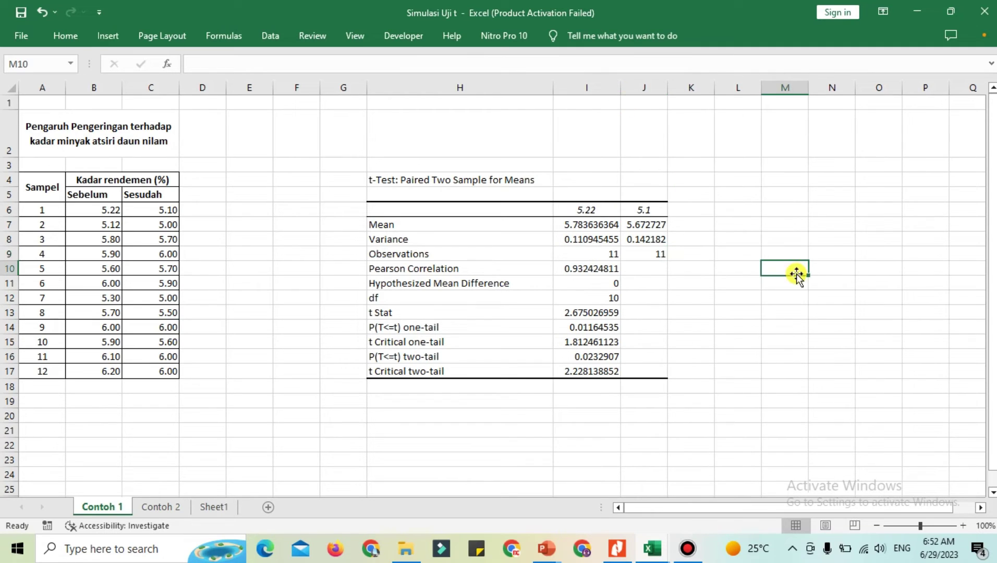
Fill the t Stat label and its value in H13:I13 with yellow.
{"action": "left_click", "coordinate": [415, 404]}
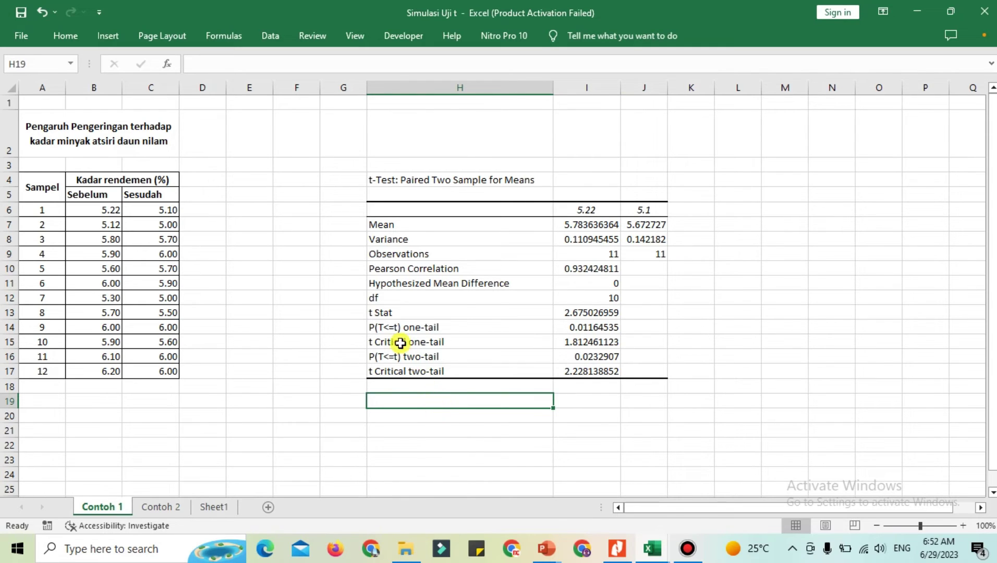
{"action": "left_click", "coordinate": [389, 315]}
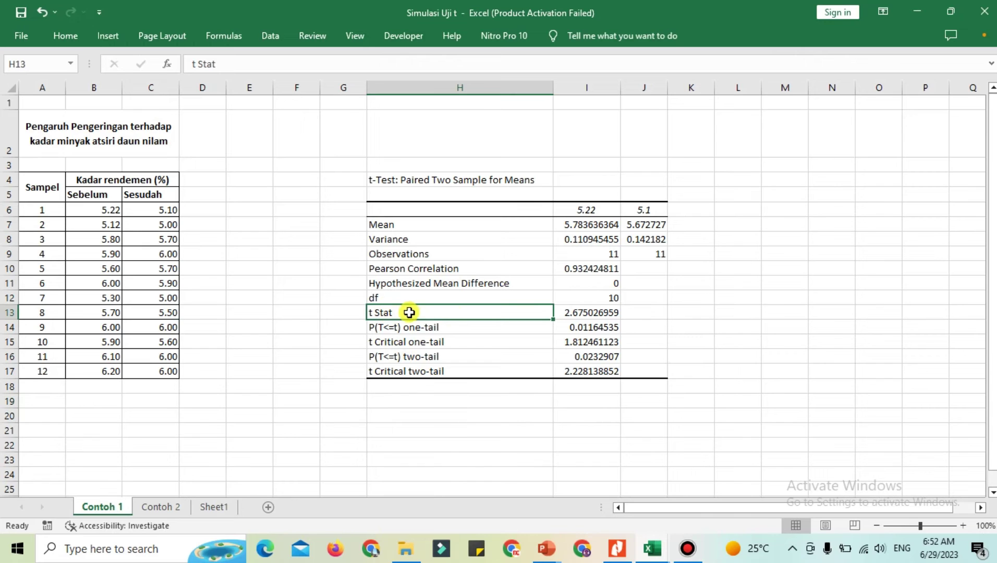
{"action": "left_click_drag", "start_coordinate": [404, 313], "coordinate": [618, 308]}
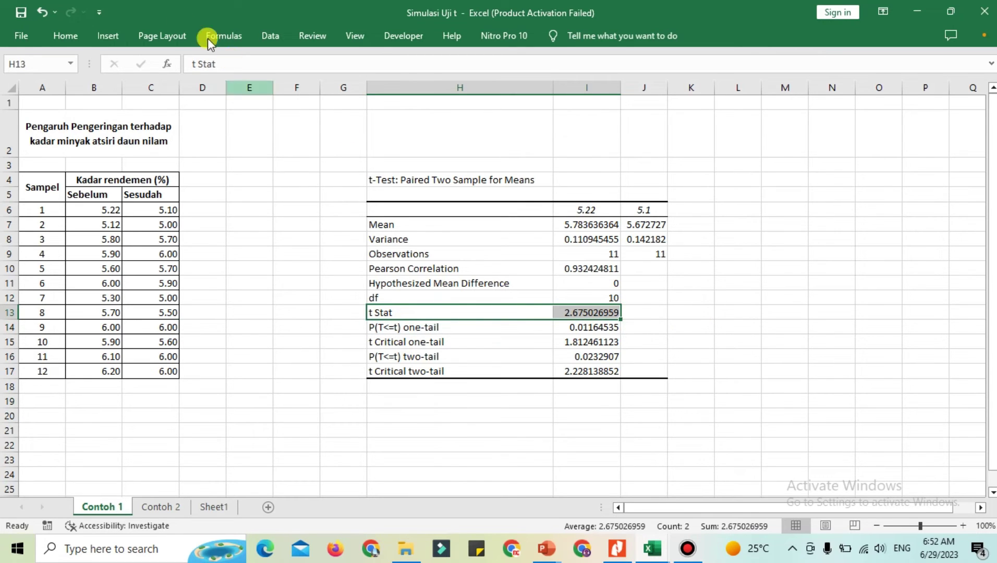
{"action": "left_click", "coordinate": [78, 38]}
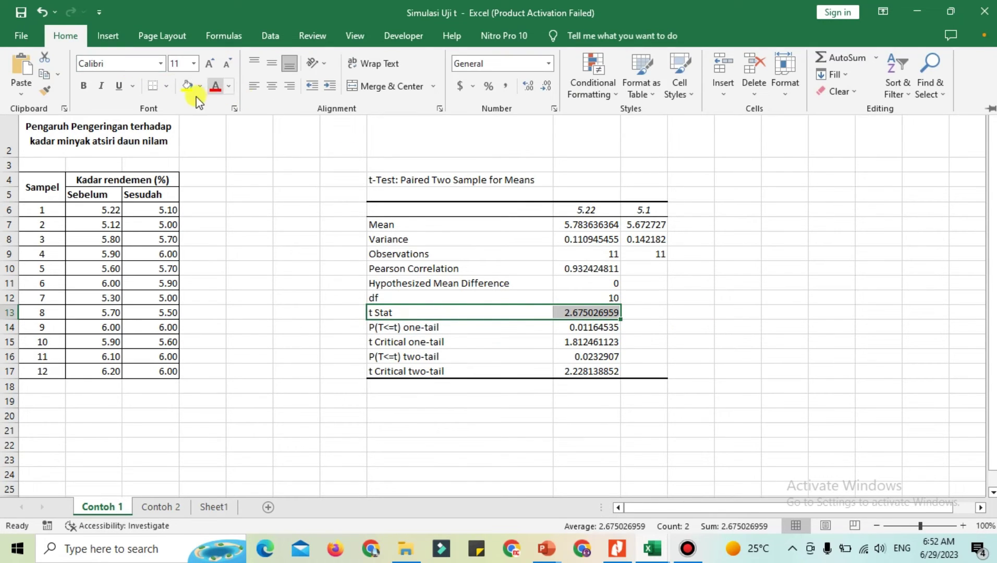
{"action": "left_click", "coordinate": [188, 87]}
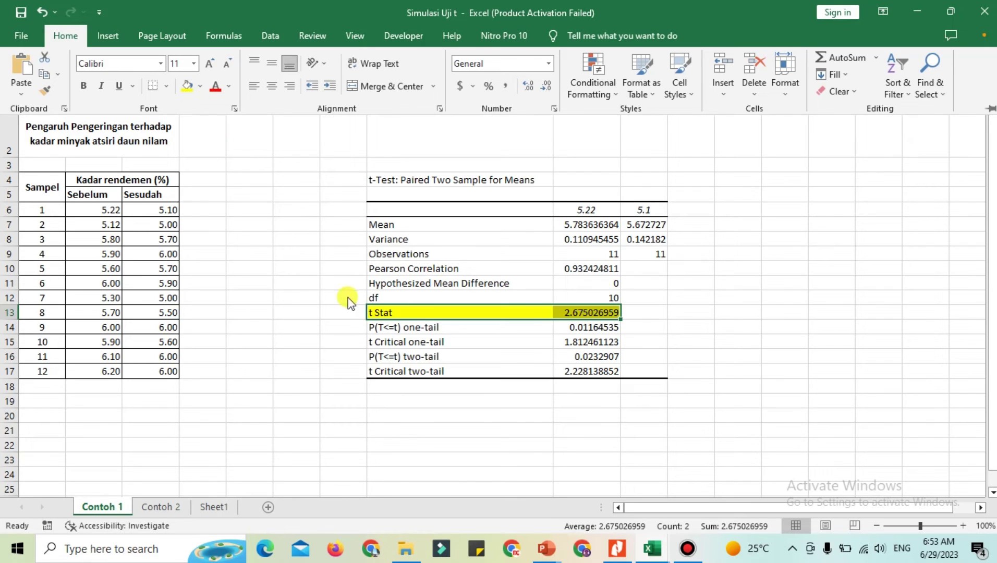
{"action": "left_click", "coordinate": [480, 406]}
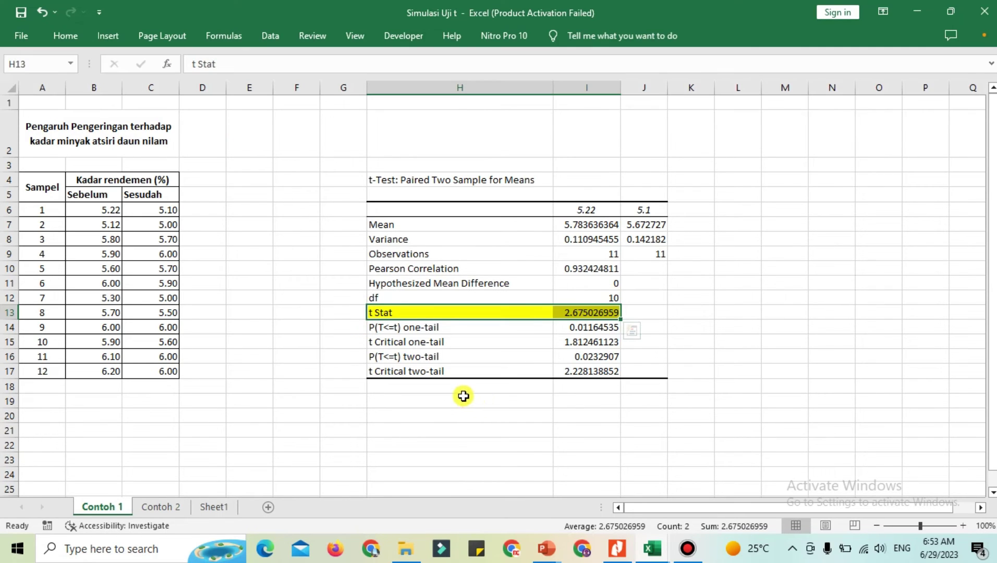
Fill the t Critical one-tail label and its value in H15:I15 with red.
{"action": "left_click", "coordinate": [382, 343]}
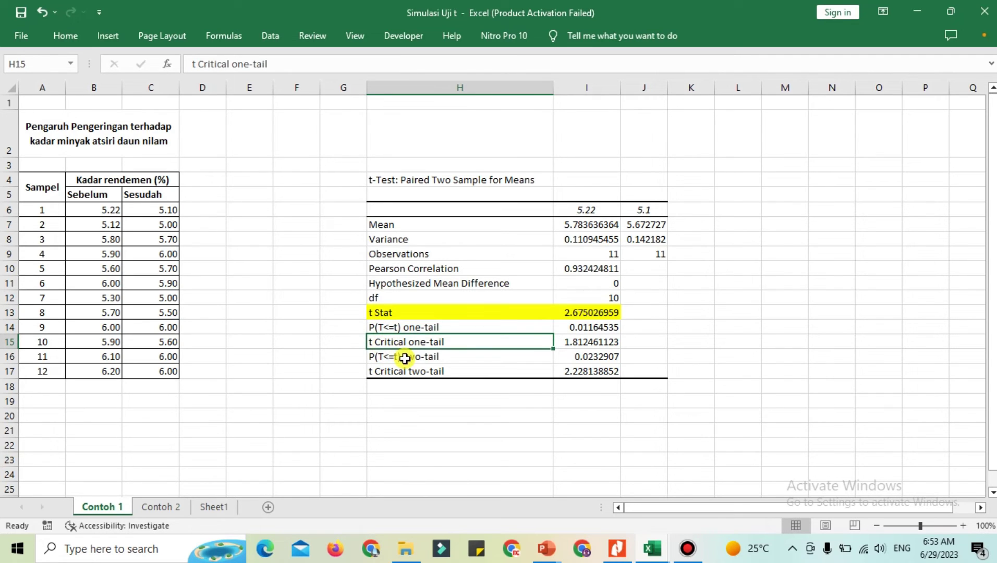
{"action": "left_click_drag", "start_coordinate": [397, 341], "coordinate": [589, 340]}
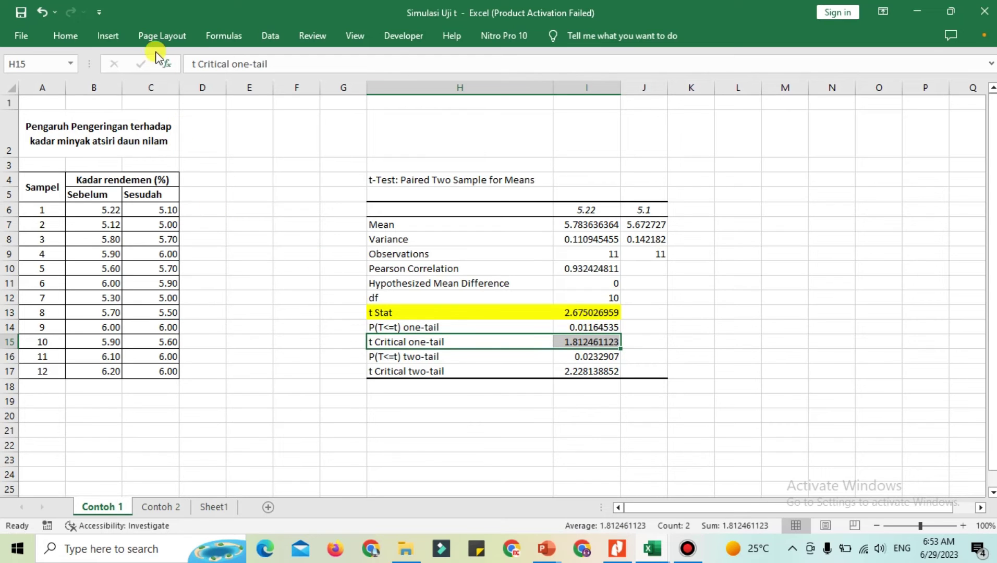
{"action": "left_click", "coordinate": [67, 36]}
{"action": "left_click", "coordinate": [198, 92]}
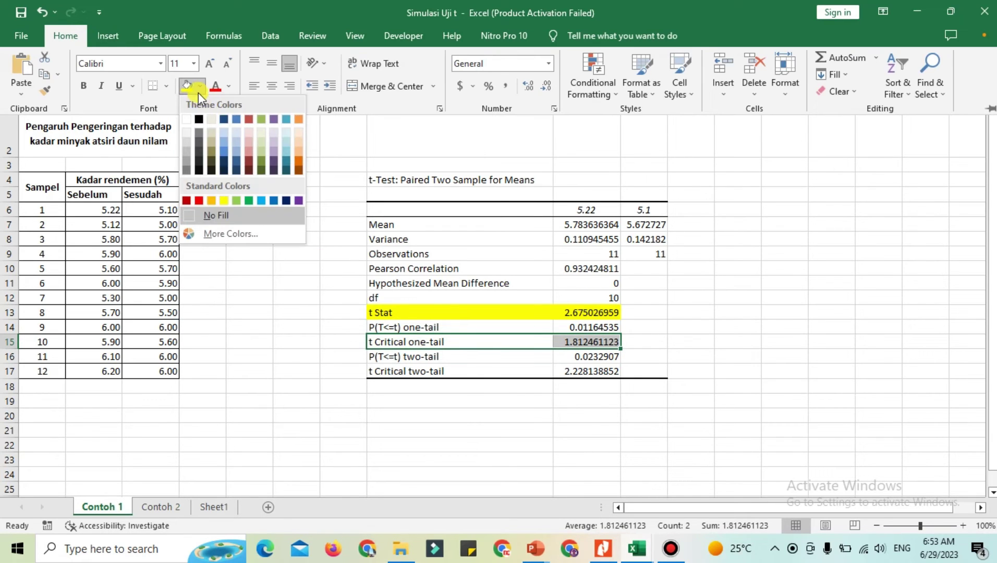
{"action": "left_click", "coordinate": [204, 204]}
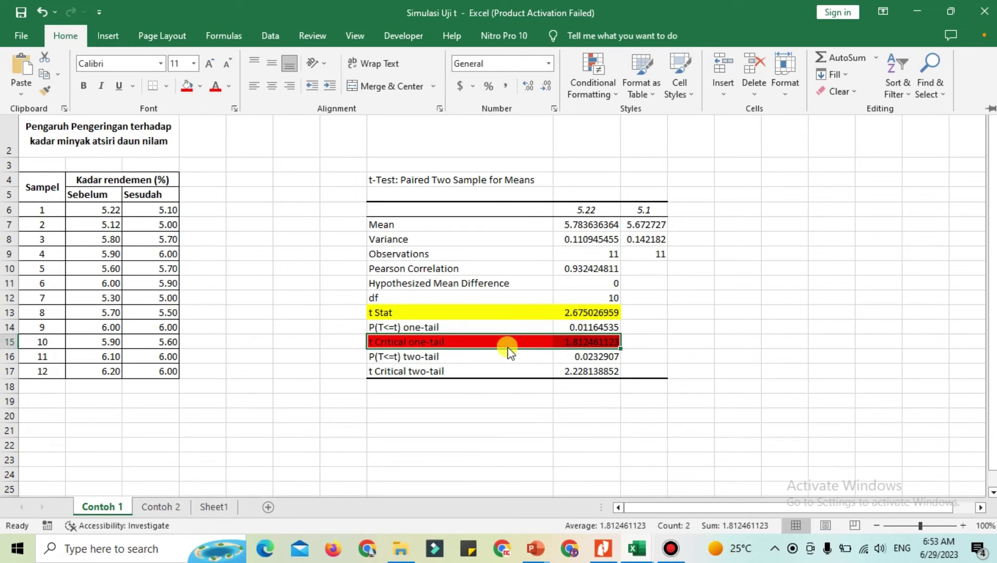
Enter the note "T hitung= 2.675" in cell H20 below the paired t-test results.
{"action": "scroll", "coordinate": [593, 341], "scroll_direction": "down", "scroll_amount": 2}
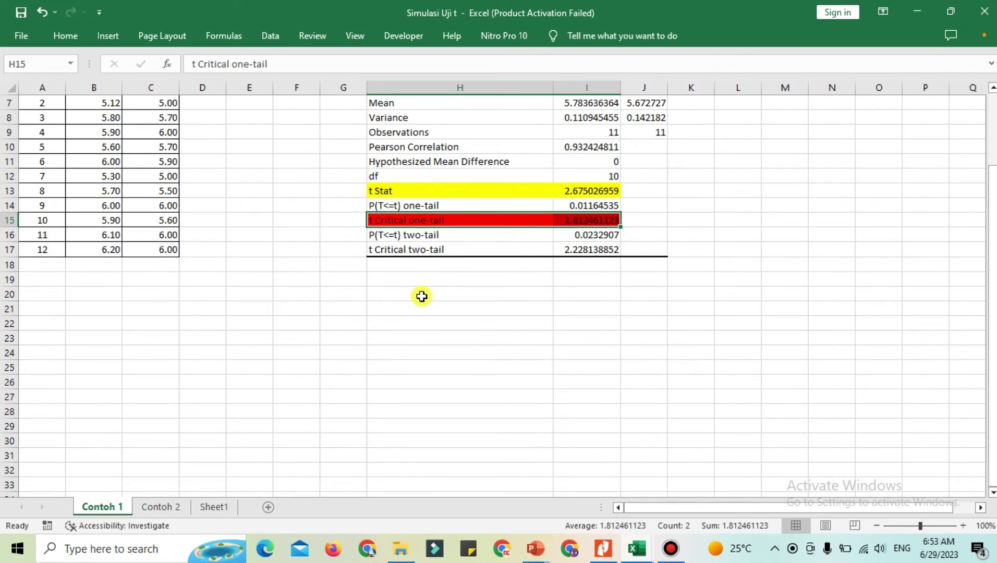
{"action": "left_click", "coordinate": [423, 296]}
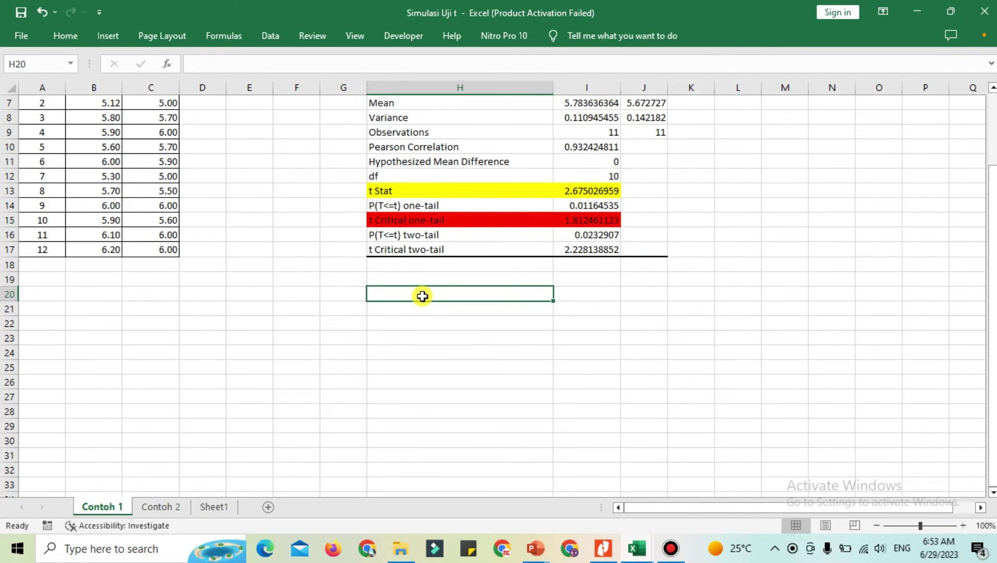
{"action": "type", "text": "T"}
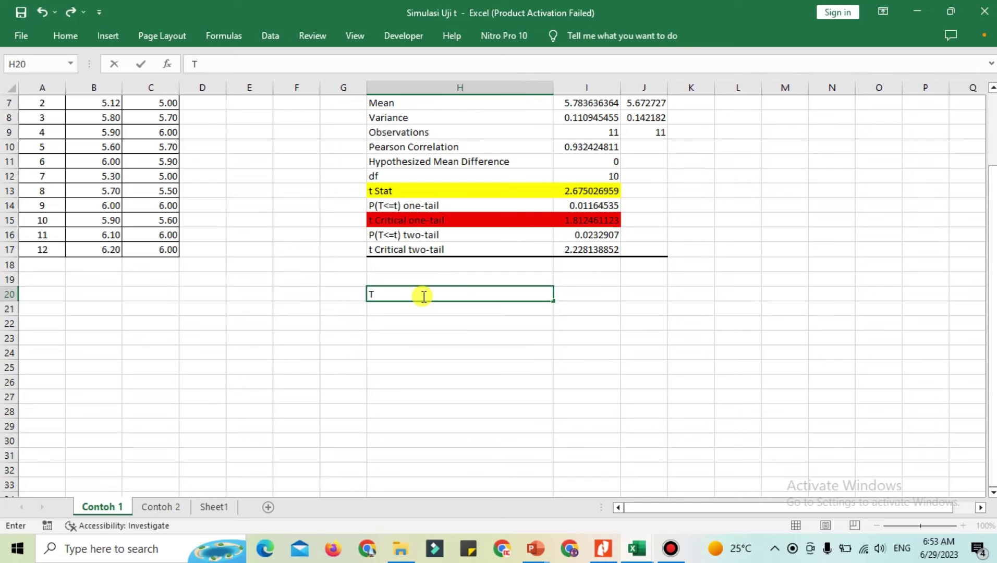
{"action": "type", "text": " hitung= 2."}
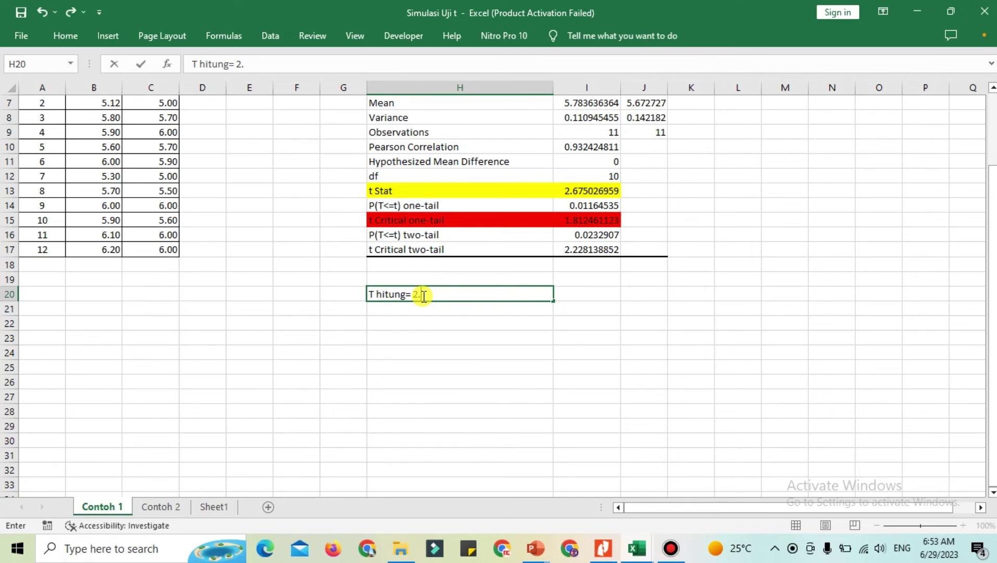
{"action": "type", "text": "675"}
{"action": "key", "text": "Return"}
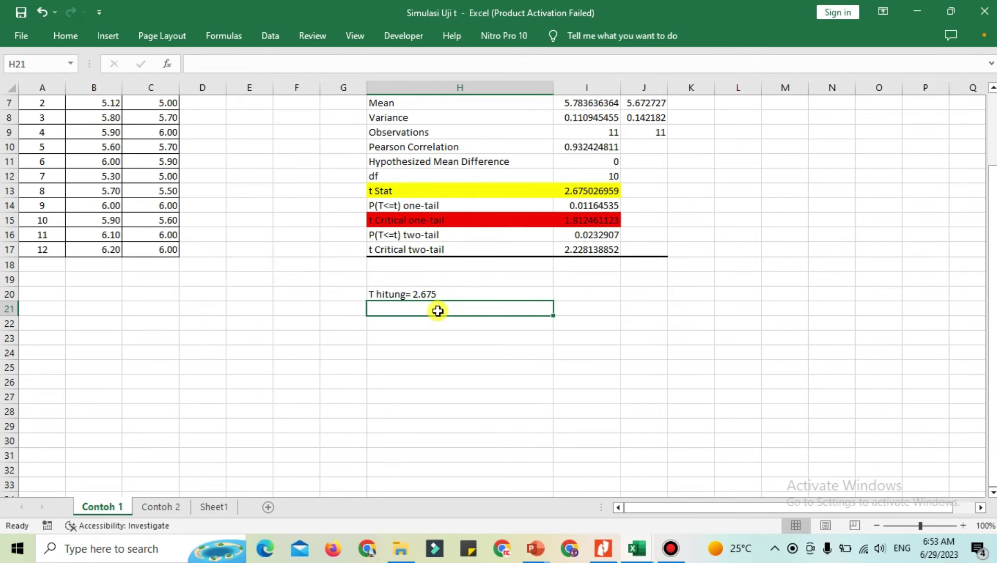
Enter the note "T tabel= 1.812" in cell H21, directly under the T hitung line.
{"action": "type", "text": "T "}
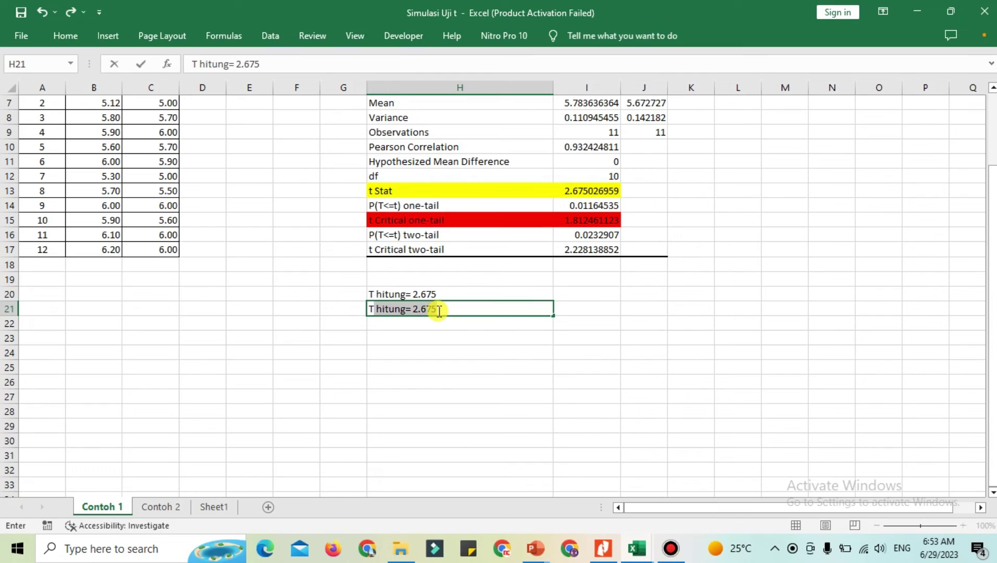
{"action": "type", "text": "tabel"}
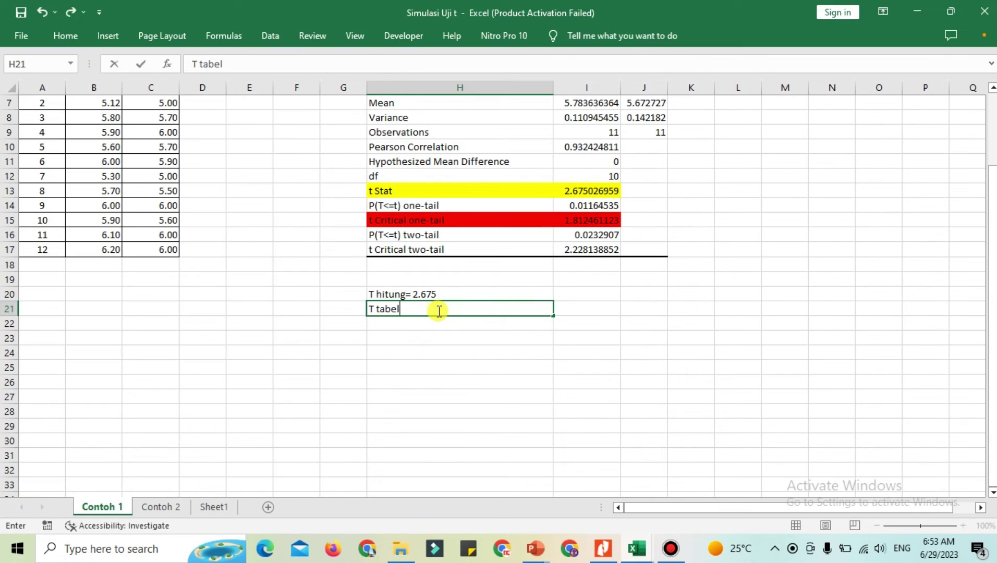
{"action": "type", "text": "="}
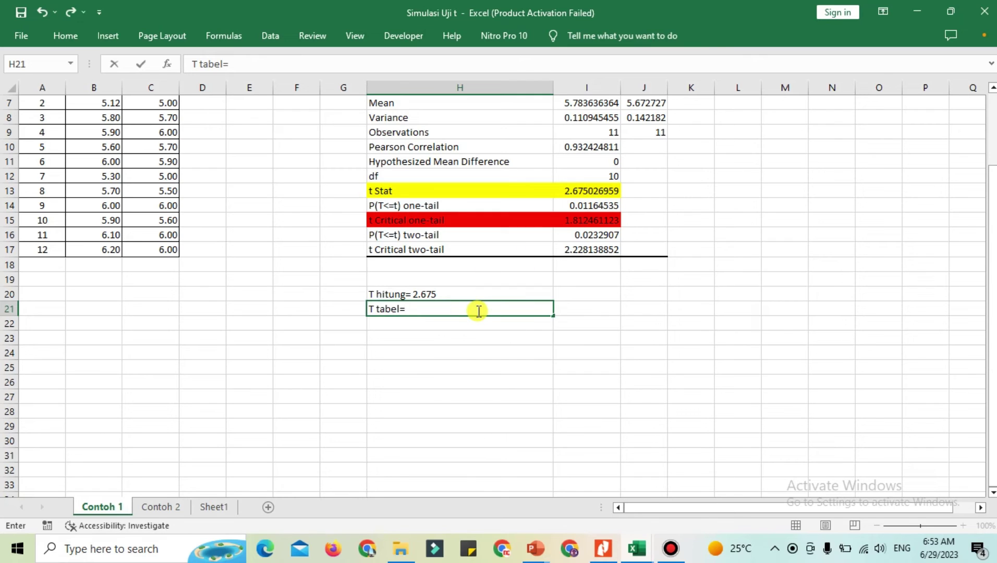
{"action": "type", "text": " 1.812"}
{"action": "left_click", "coordinate": [609, 335]}
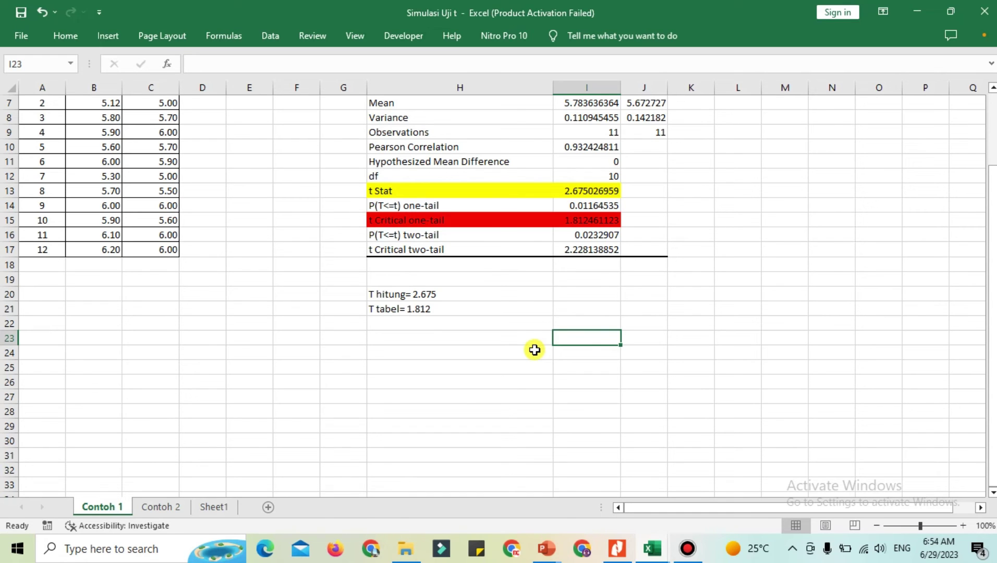
Enter the conclusion "t hitung > t tabel, H0 ditolak, tidak ada perbedaan signifikan" in cell H23.
{"action": "scroll", "coordinate": [220, 359], "scroll_direction": "up", "scroll_amount": 1}
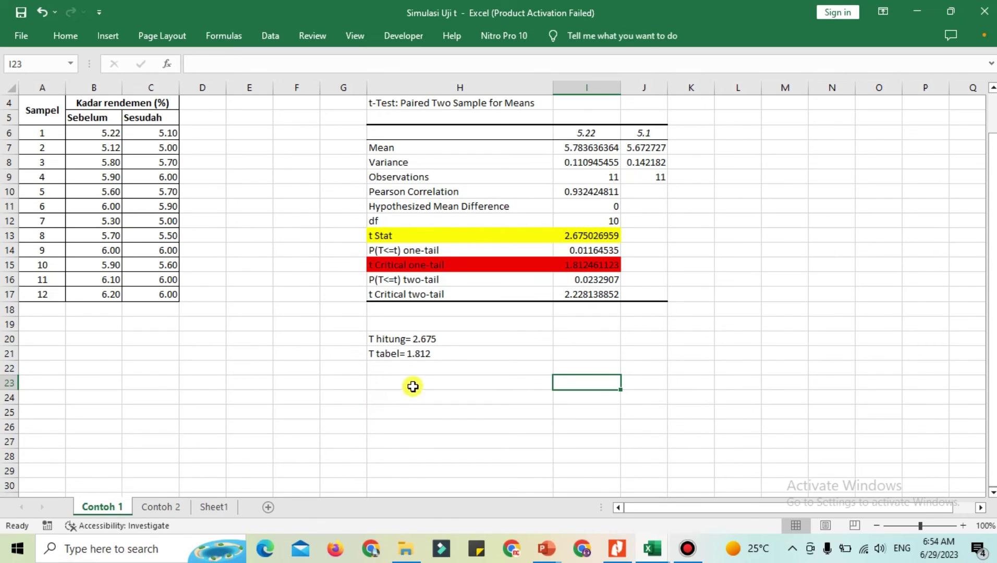
{"action": "scroll", "coordinate": [280, 281], "scroll_direction": "up", "scroll_amount": 1}
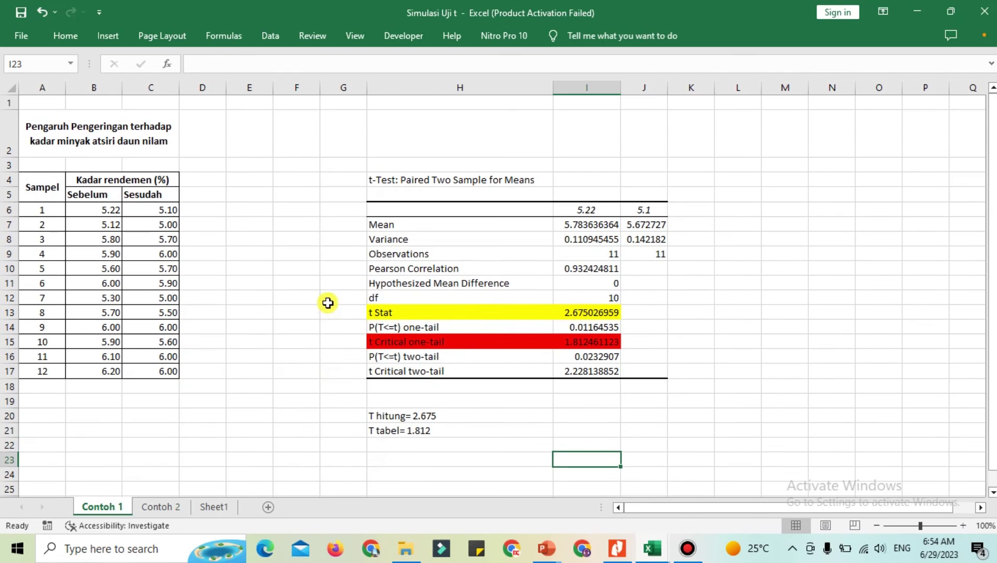
{"action": "scroll", "coordinate": [396, 337], "scroll_direction": "down", "scroll_amount": 1}
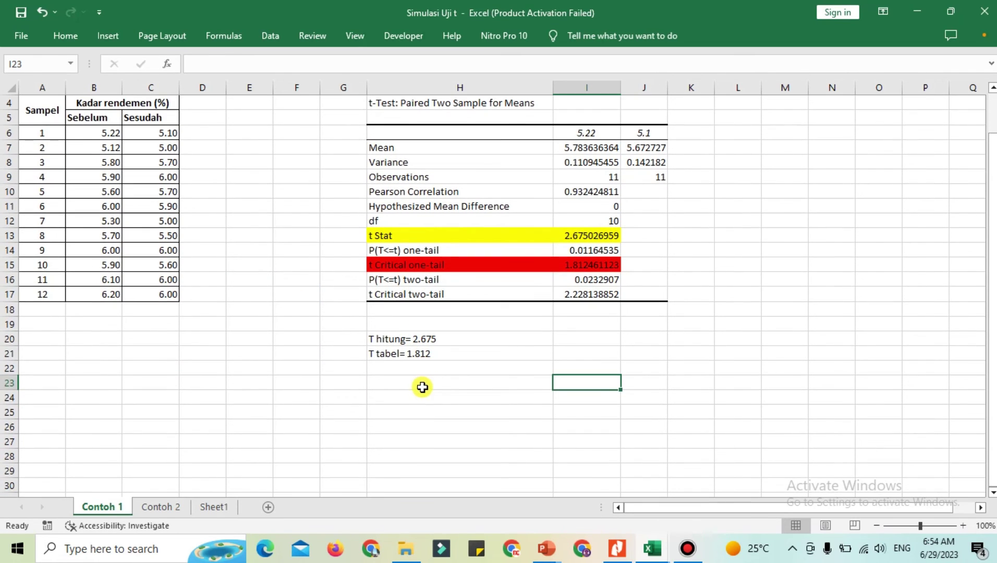
{"action": "left_click", "coordinate": [411, 382]}
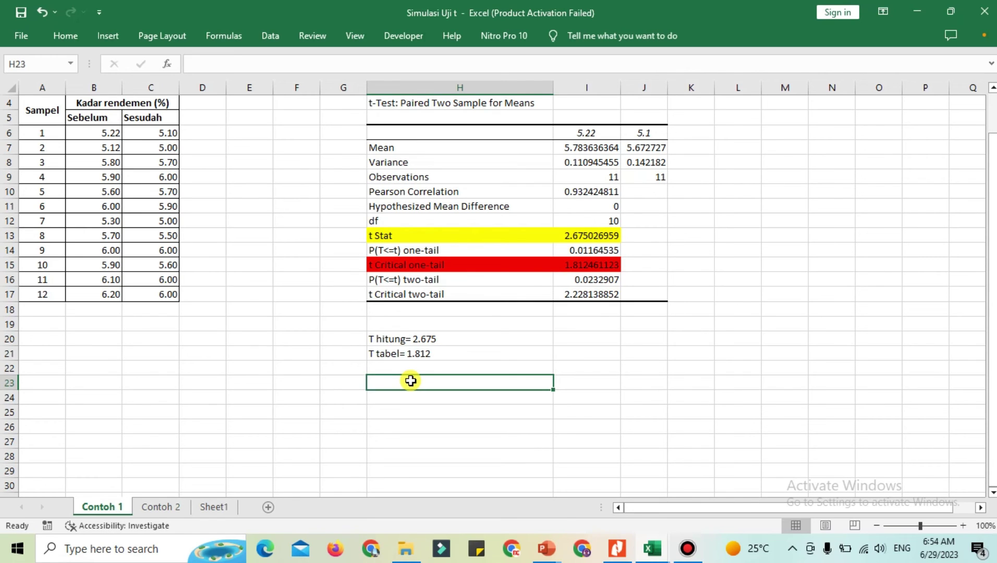
{"action": "type", "text": "t hi"}
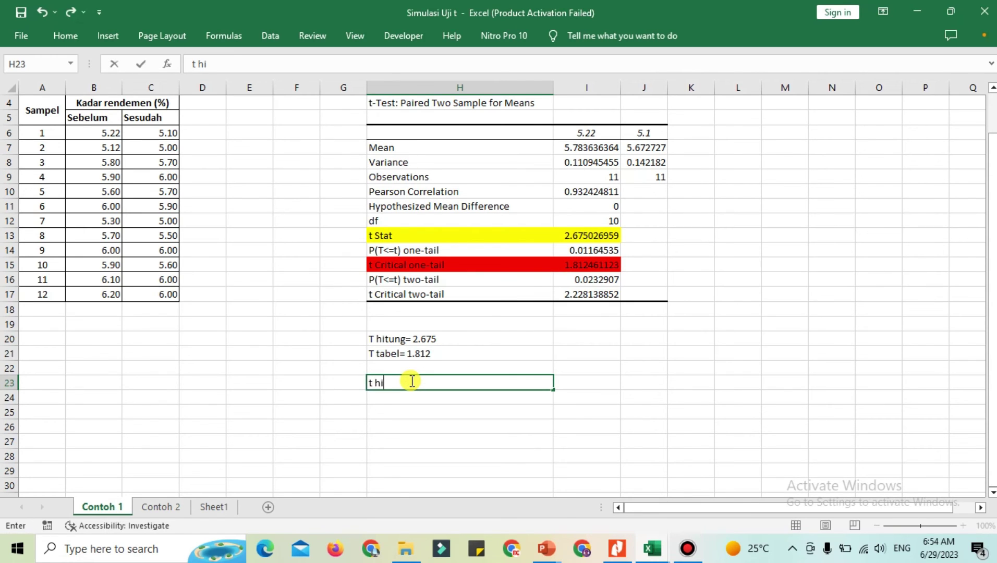
{"action": "type", "text": "tung"}
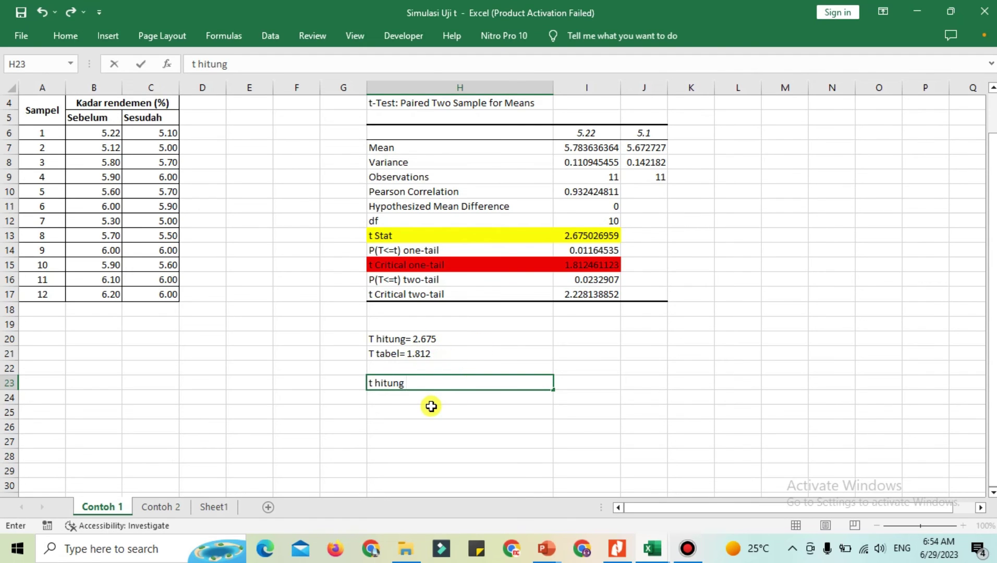
{"action": "type", "text": "> t tabel, H0"}
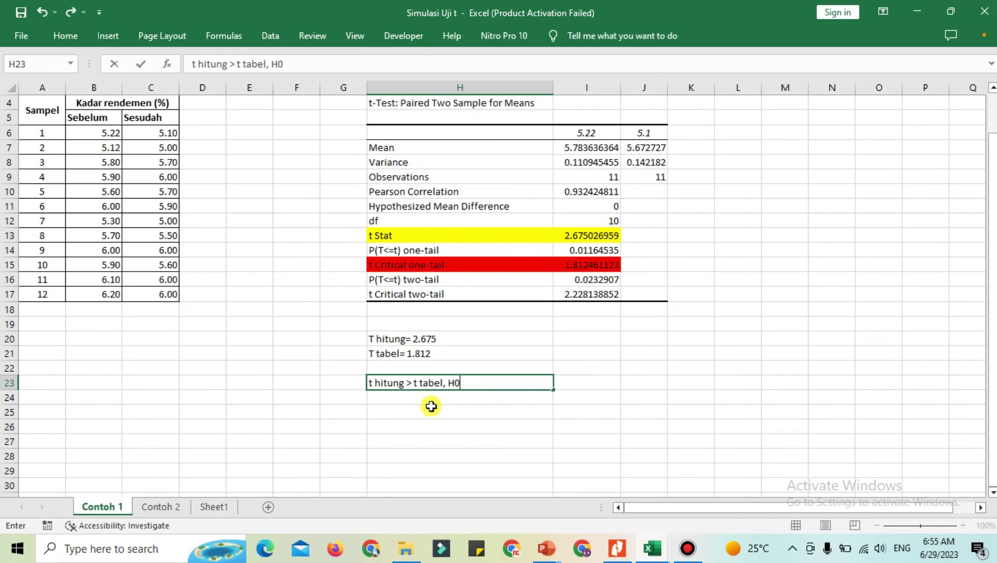
{"action": "type", "text": " ditolak, "}
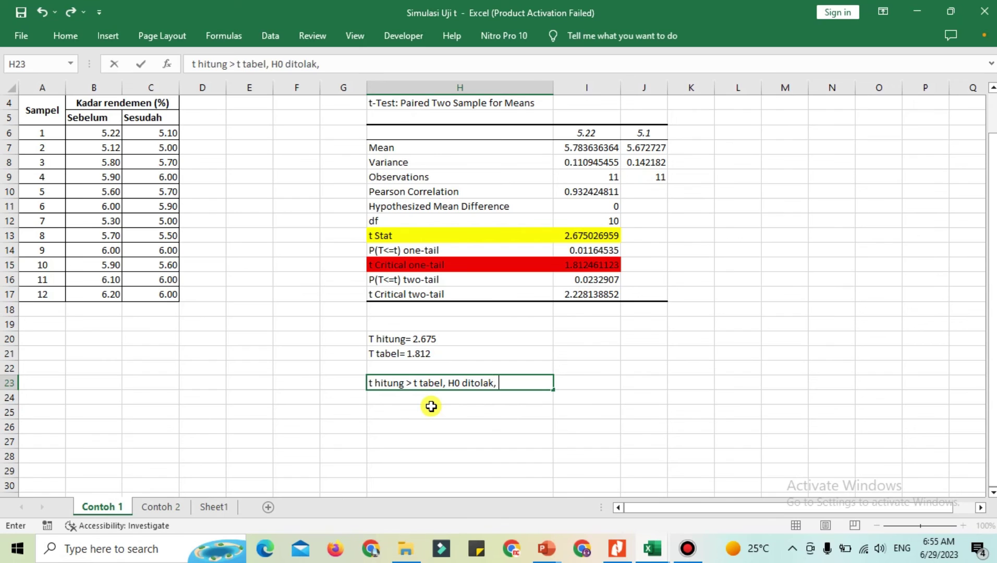
{"action": "type", "text": "tida"}
{"action": "key", "text": "BackSpace"}
{"action": "type", "text": "idak ada per"}
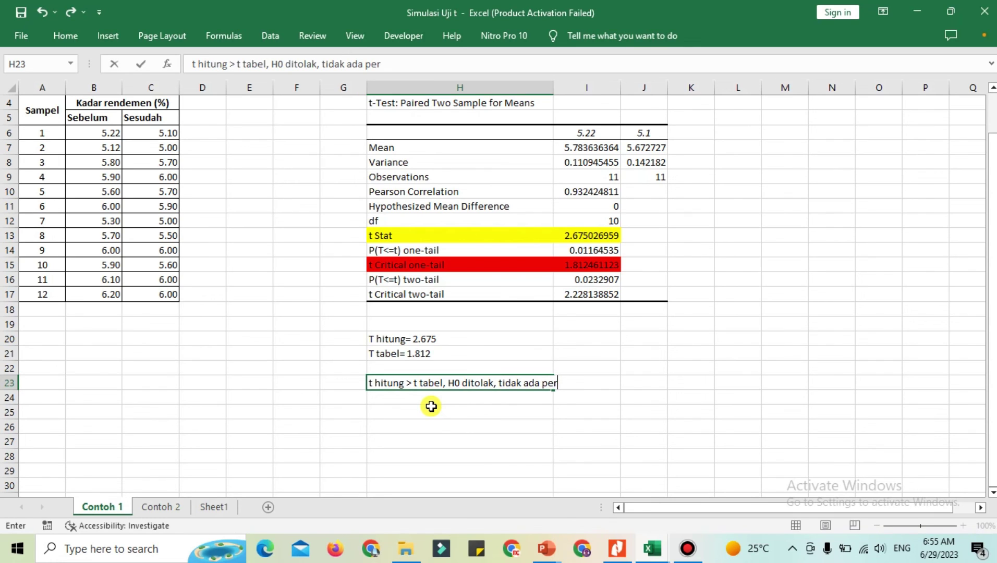
{"action": "type", "text": "bedaan signif"}
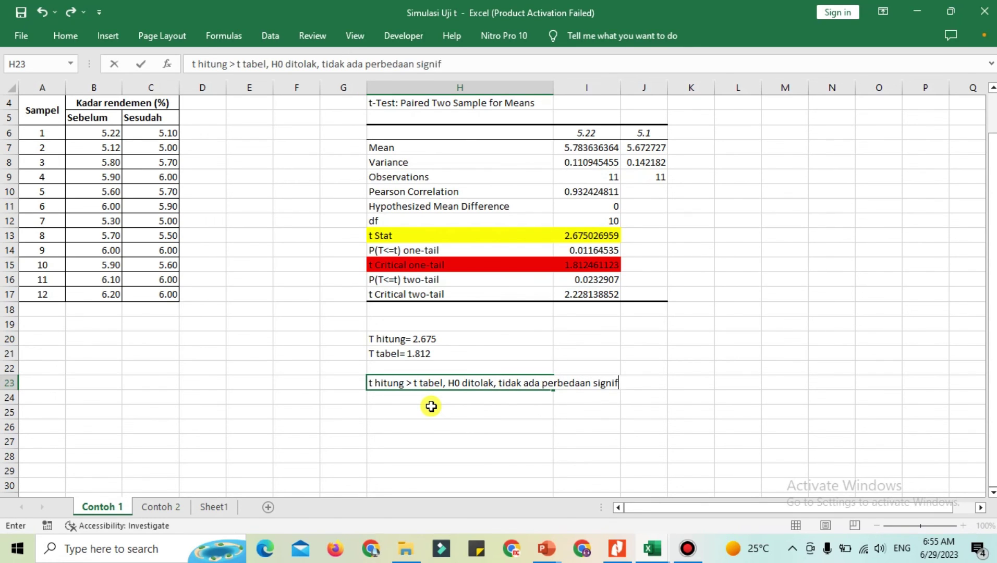
{"action": "type", "text": "ikan"}
{"action": "scroll", "coordinate": [166, 306], "scroll_direction": "up", "scroll_amount": 1}
{"action": "scroll", "coordinate": [167, 306], "scroll_direction": "down", "scroll_amount": 1}
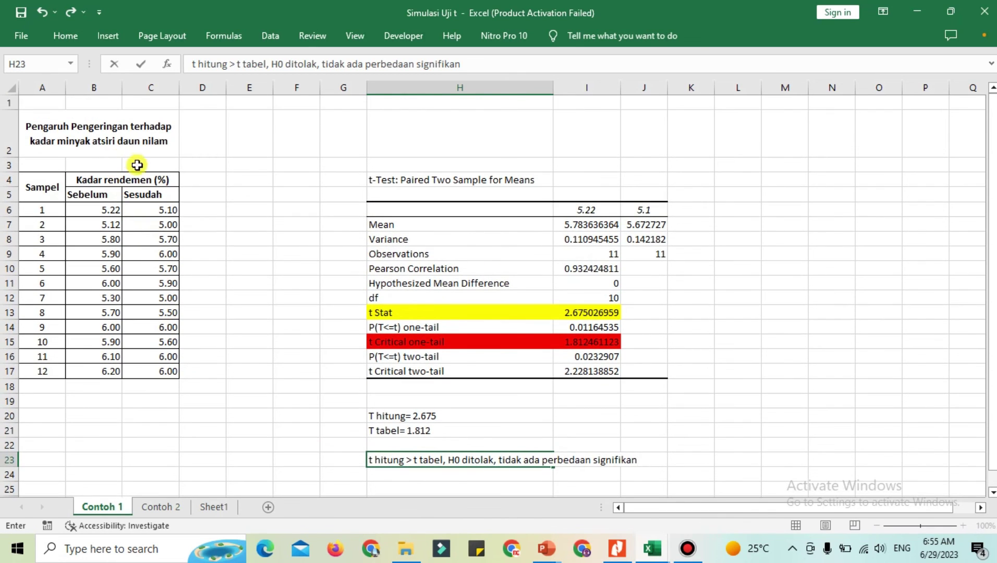
{"action": "scroll", "coordinate": [495, 334], "scroll_direction": "down", "scroll_amount": 1}
{"action": "left_click", "coordinate": [745, 353]}
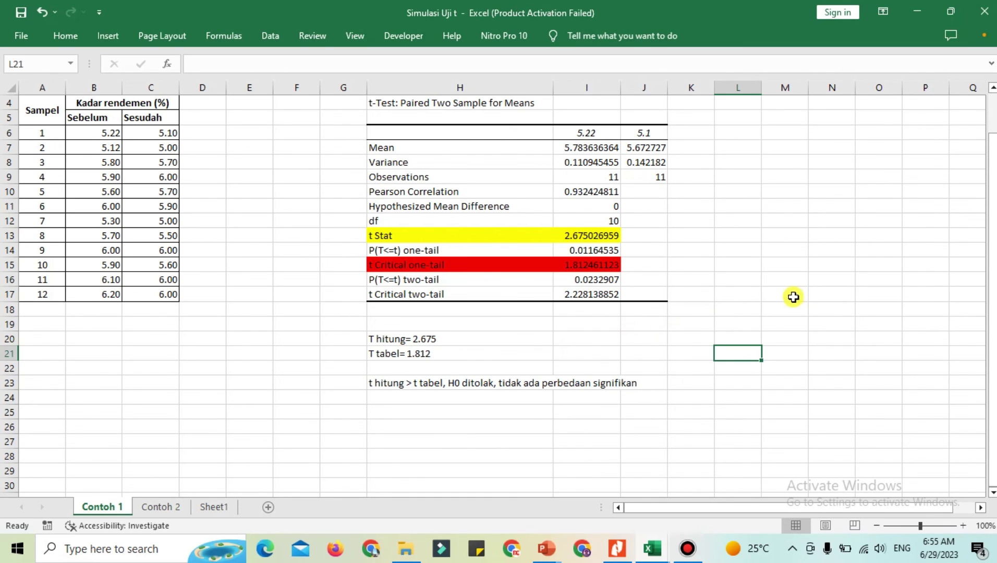
Switch to the Contoh 2 worksheet and select the empty cell E11 below its data table.
{"action": "scroll", "coordinate": [793, 295], "scroll_direction": "up", "scroll_amount": 1}
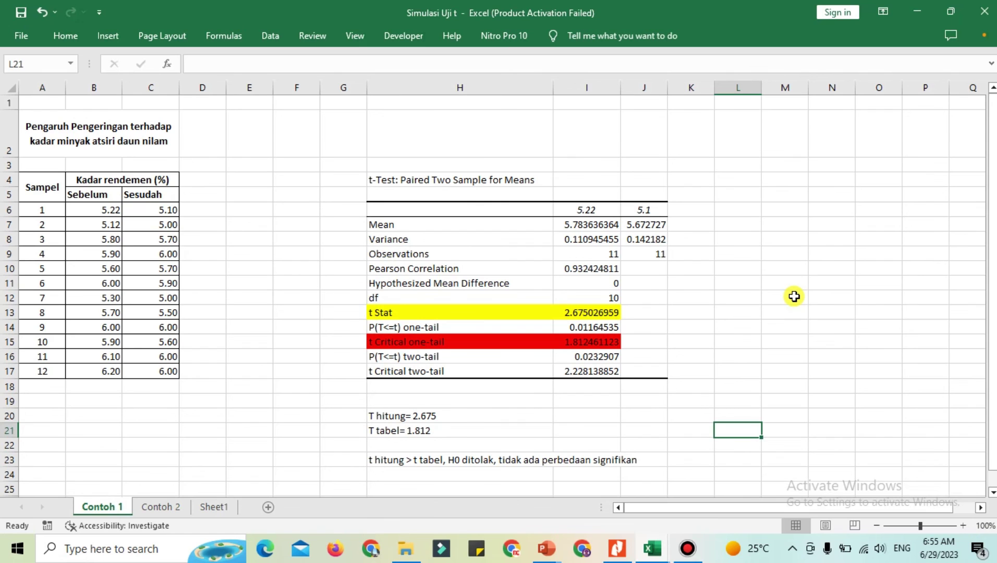
{"action": "left_click", "coordinate": [161, 507]}
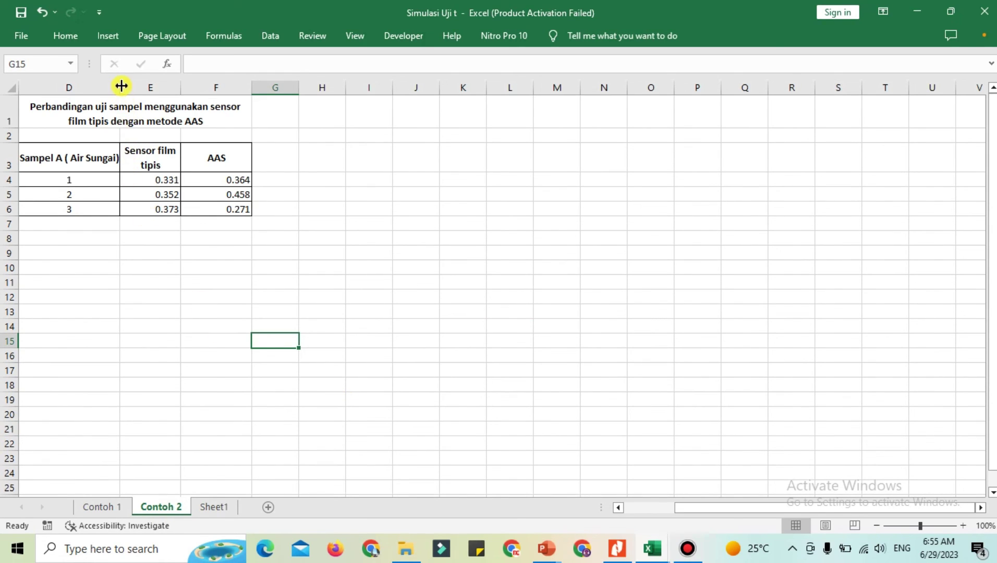
{"action": "left_click", "coordinate": [163, 282]}
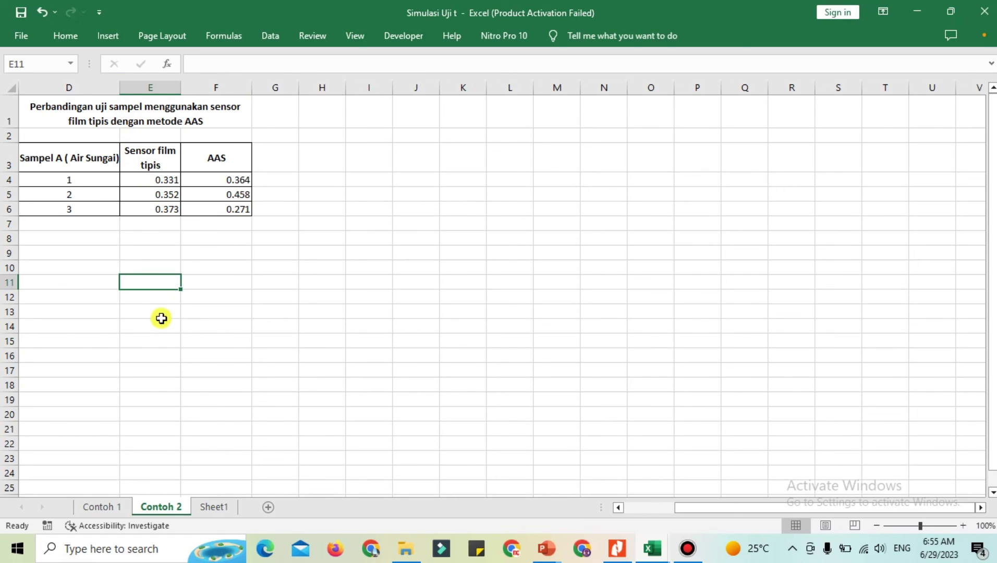